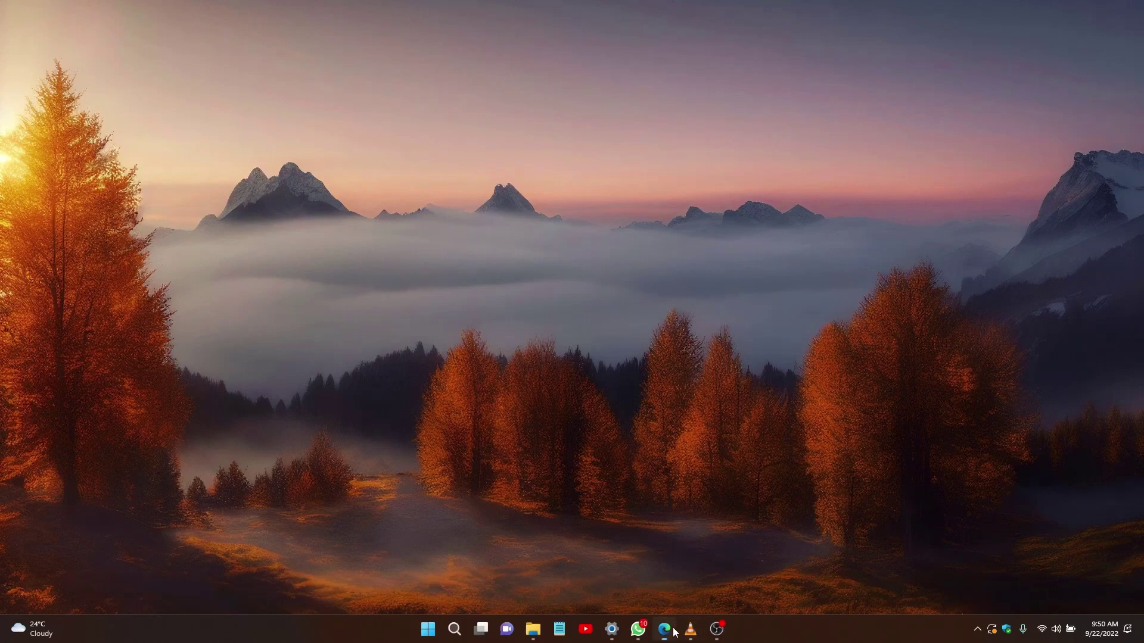
# Step: Review the installer links in the PowerToys GitHub README in Edge, then close Edge
pyautogui.click(664, 629)
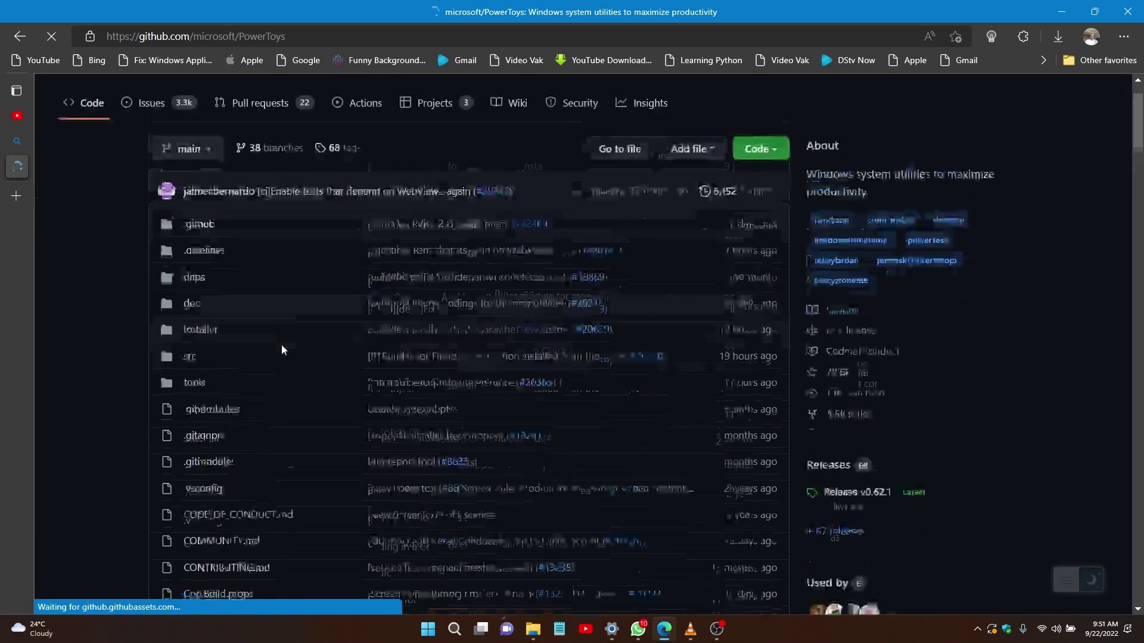
pyautogui.scroll(-5, 280, 346)
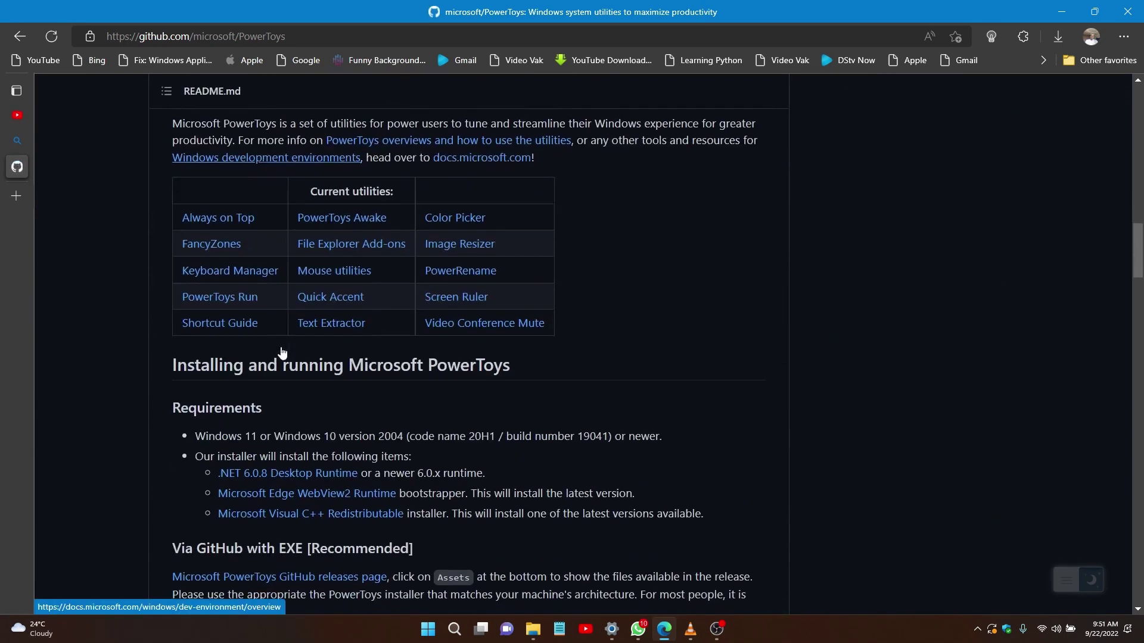
pyautogui.scroll(-8, 280, 347)
pyautogui.scroll(5, 281, 347)
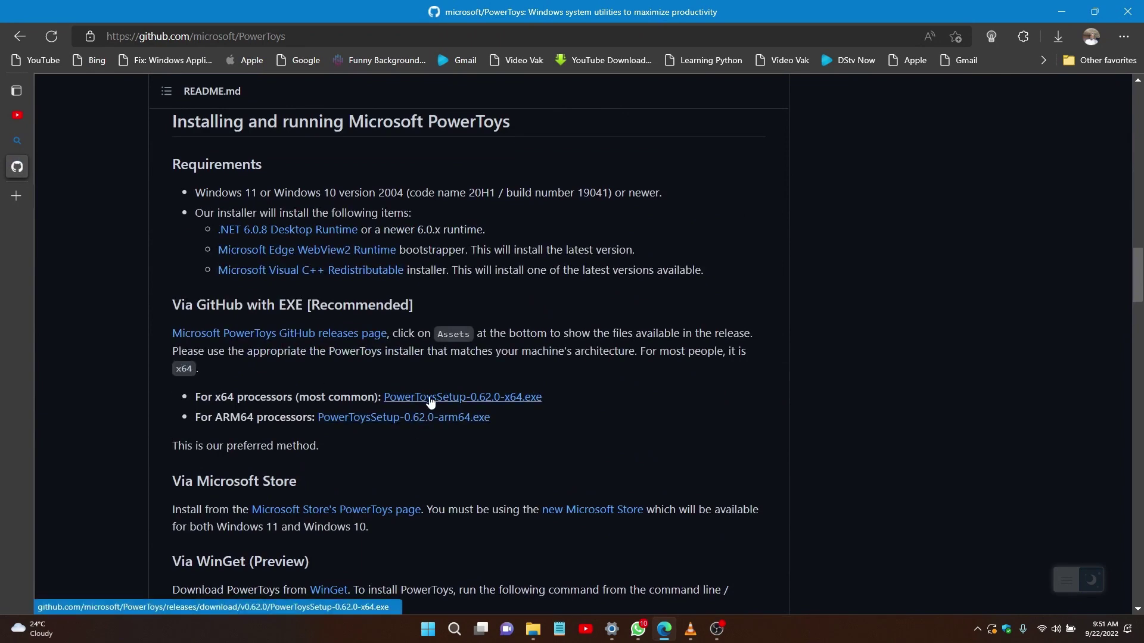
pyautogui.click(1127, 12)
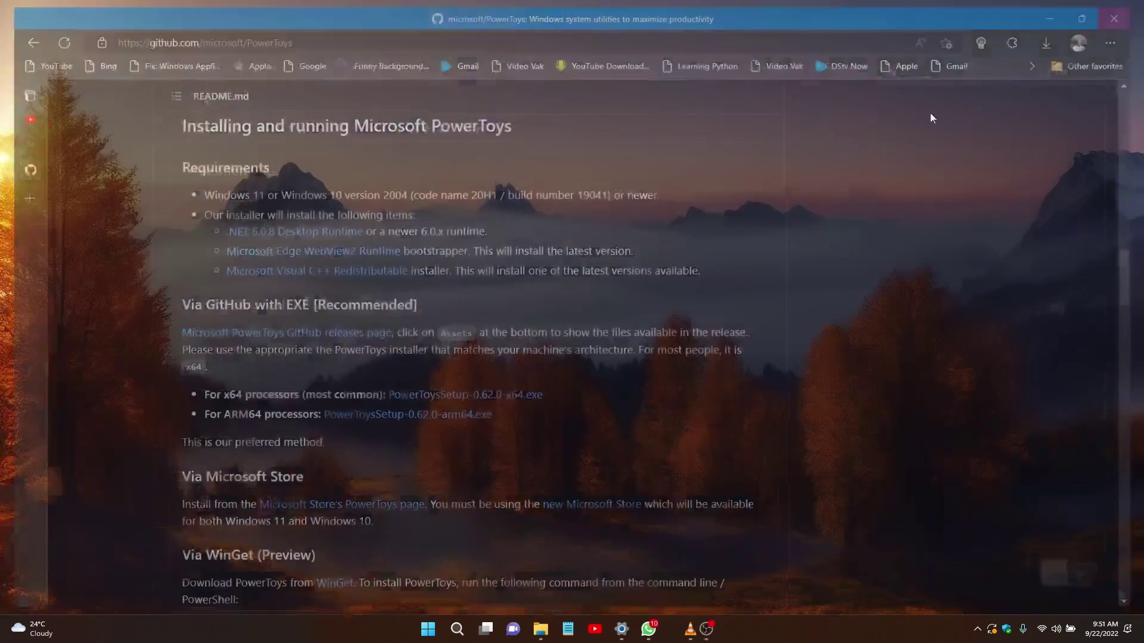
# Step: Launch PowerToys (Preview) from Start and show its Always On Top settings page
pyautogui.press('super')
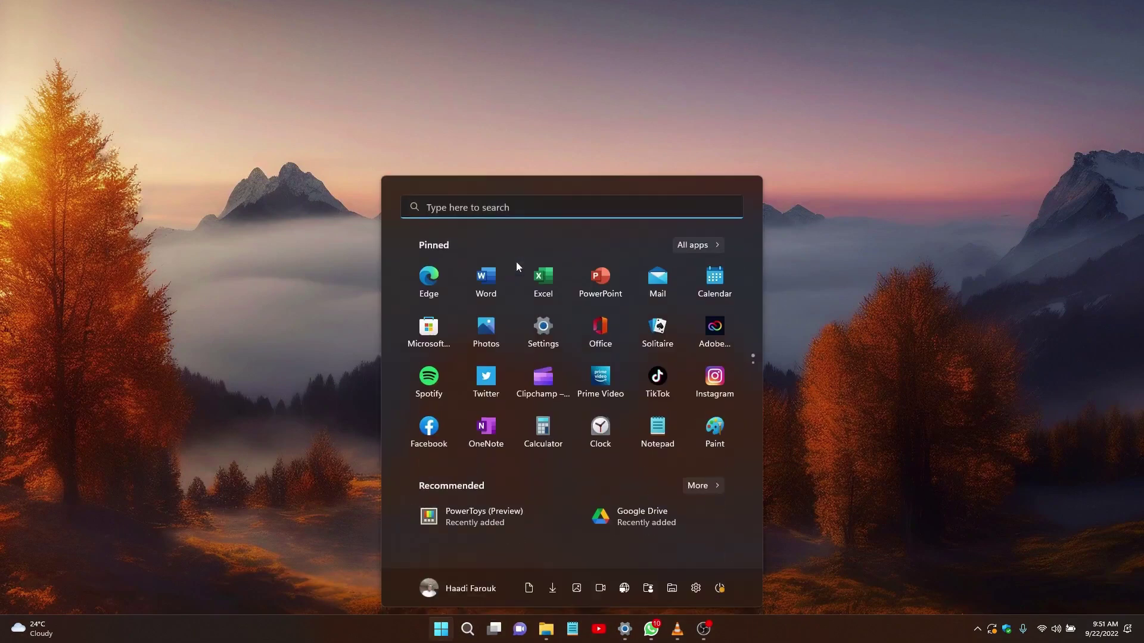
pyautogui.click(487, 520)
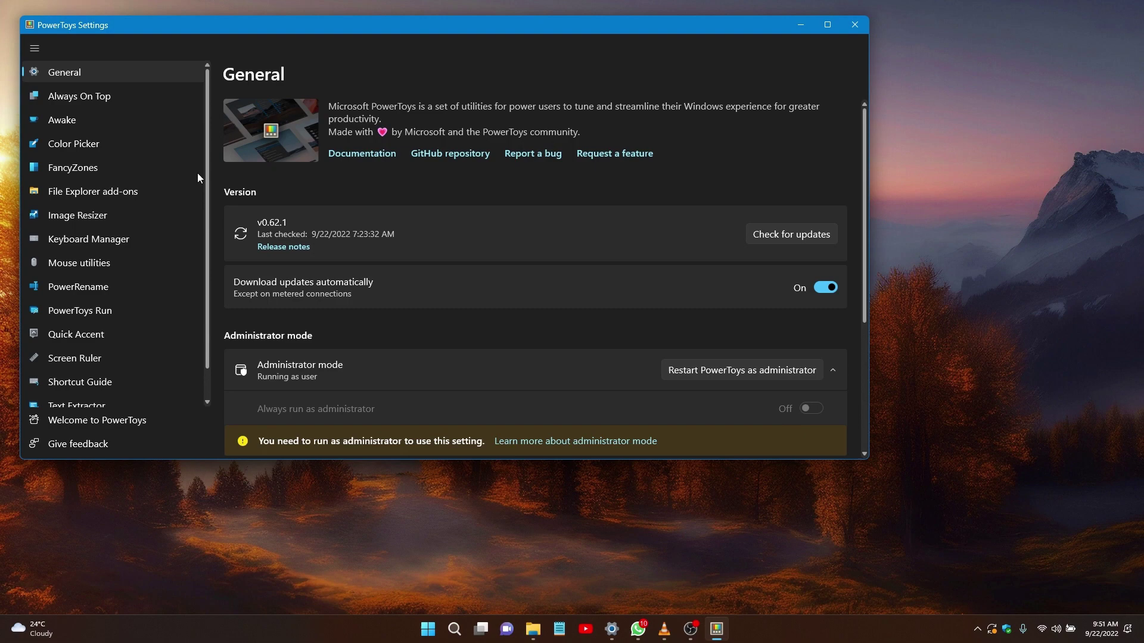
pyautogui.click(94, 100)
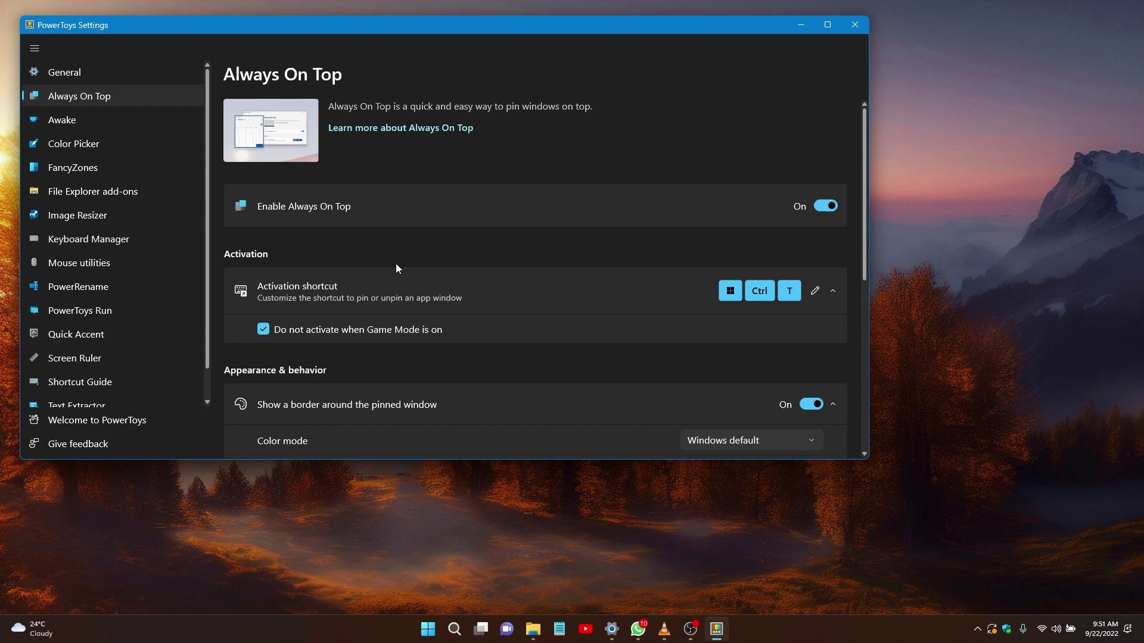
pyautogui.press('super+s')
pyautogui.write('cal')
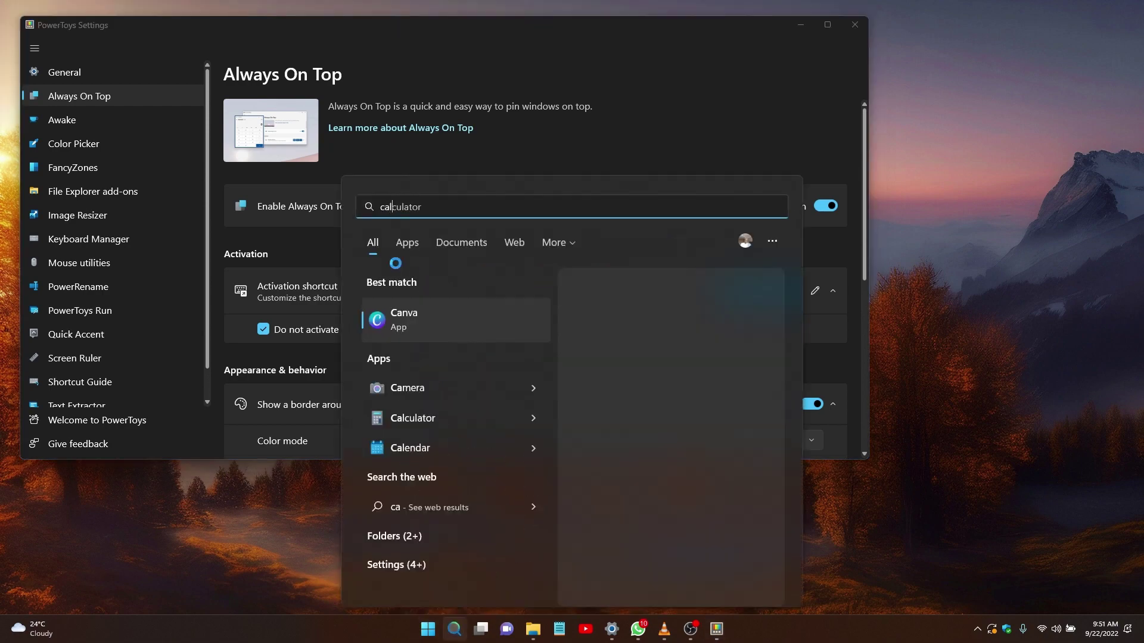
pyautogui.press('Return')
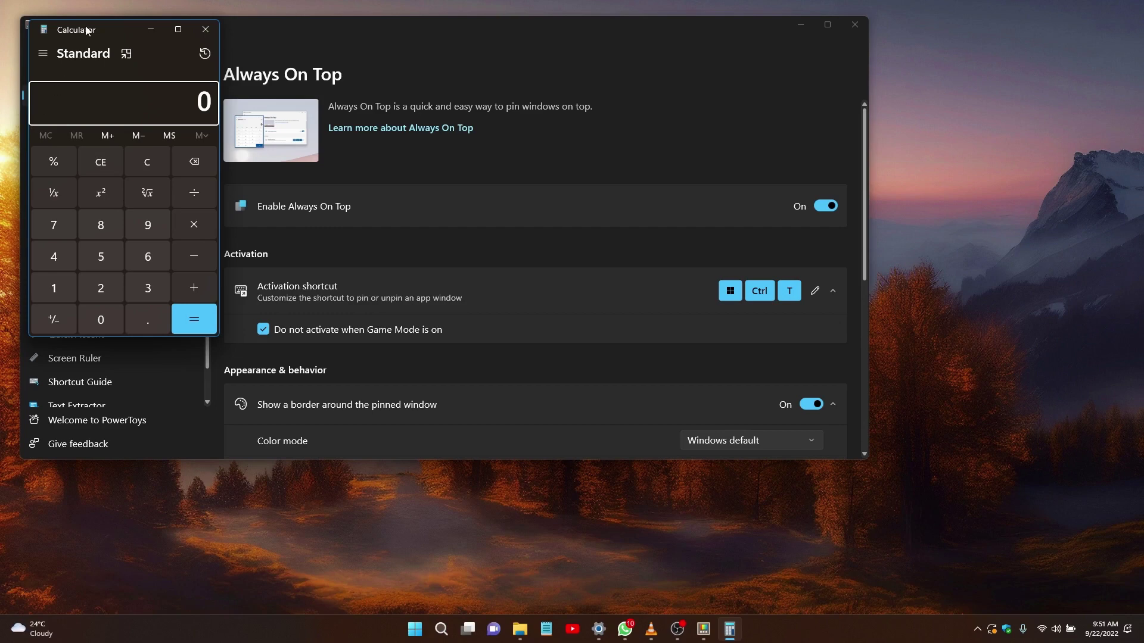
pyautogui.press('super+ctrl+t')
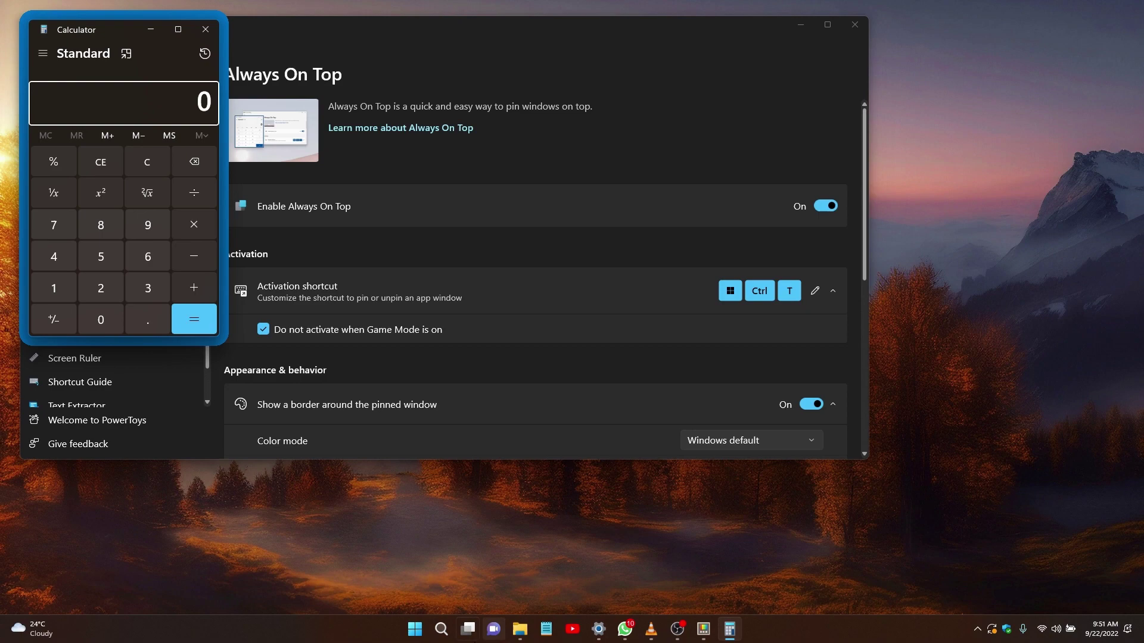
pyautogui.click(415, 630)
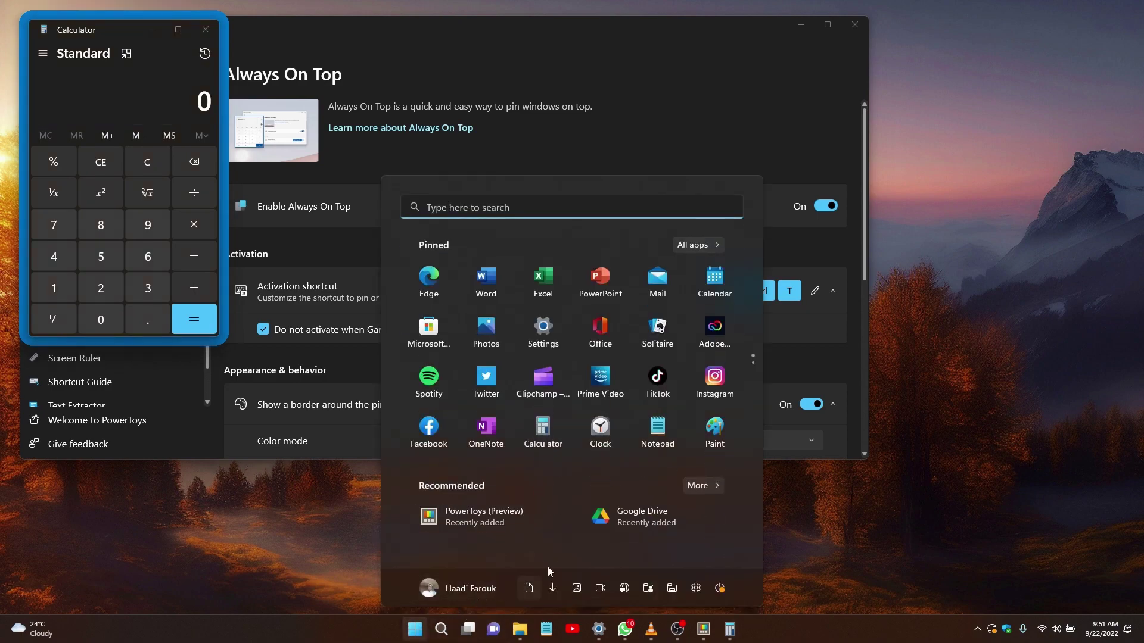
pyautogui.click(710, 436)
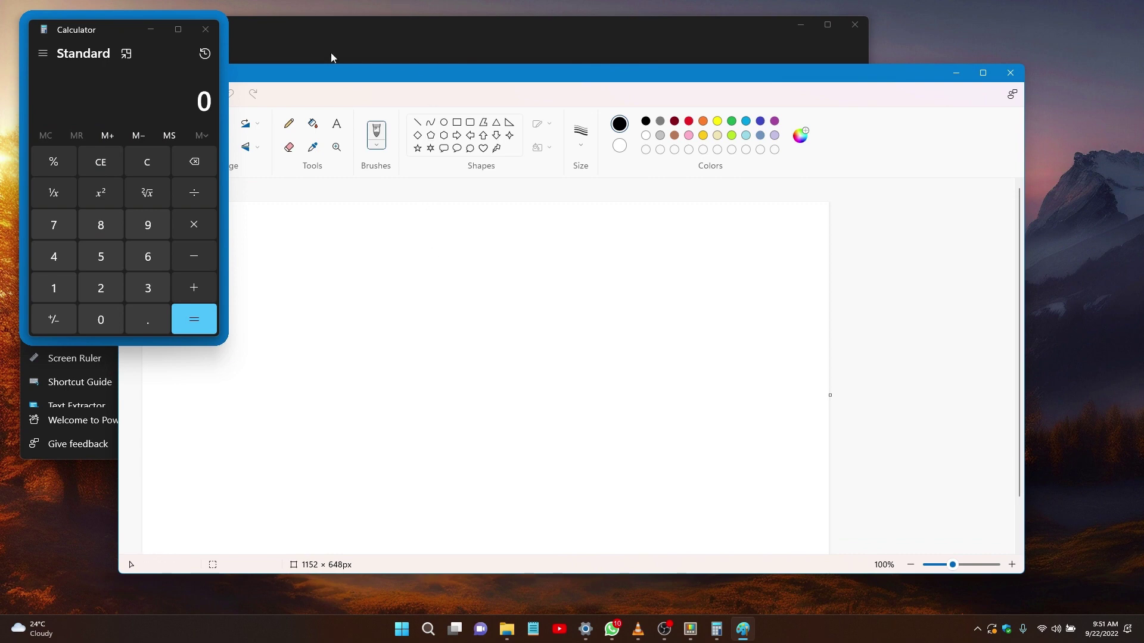
pyautogui.doubleClick(316, 79)
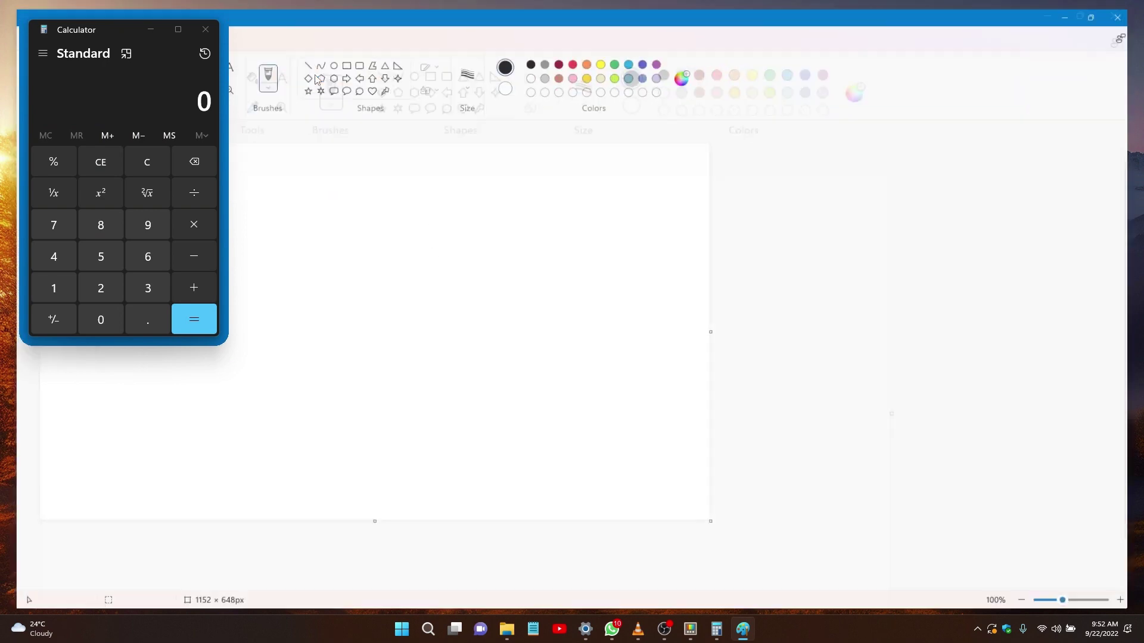
pyautogui.doubleClick(335, 17)
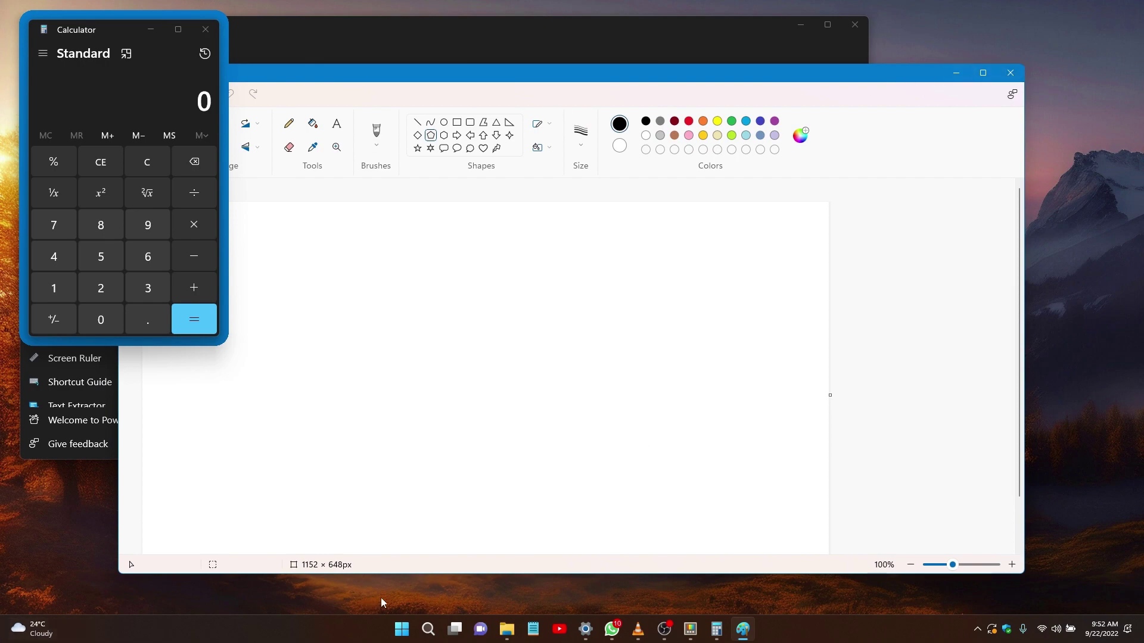
pyautogui.click(1009, 73)
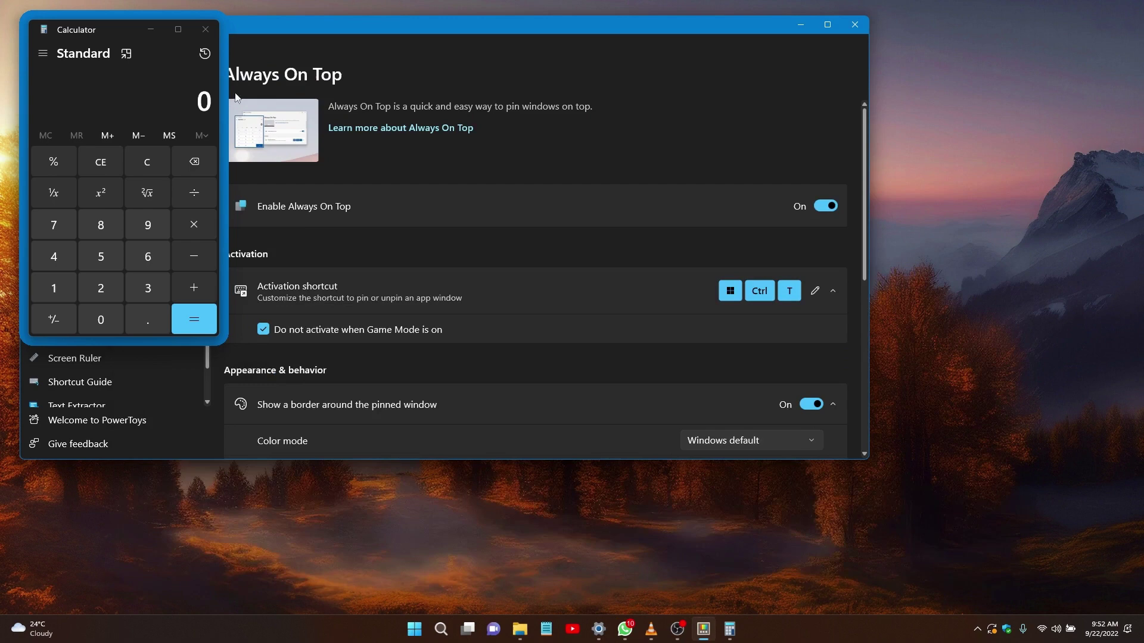
# Step: Close Calculator, sample colour 5d2e1a with Color Picker (Win+Shift+C), then show FancyZones settings
pyautogui.click(205, 30)
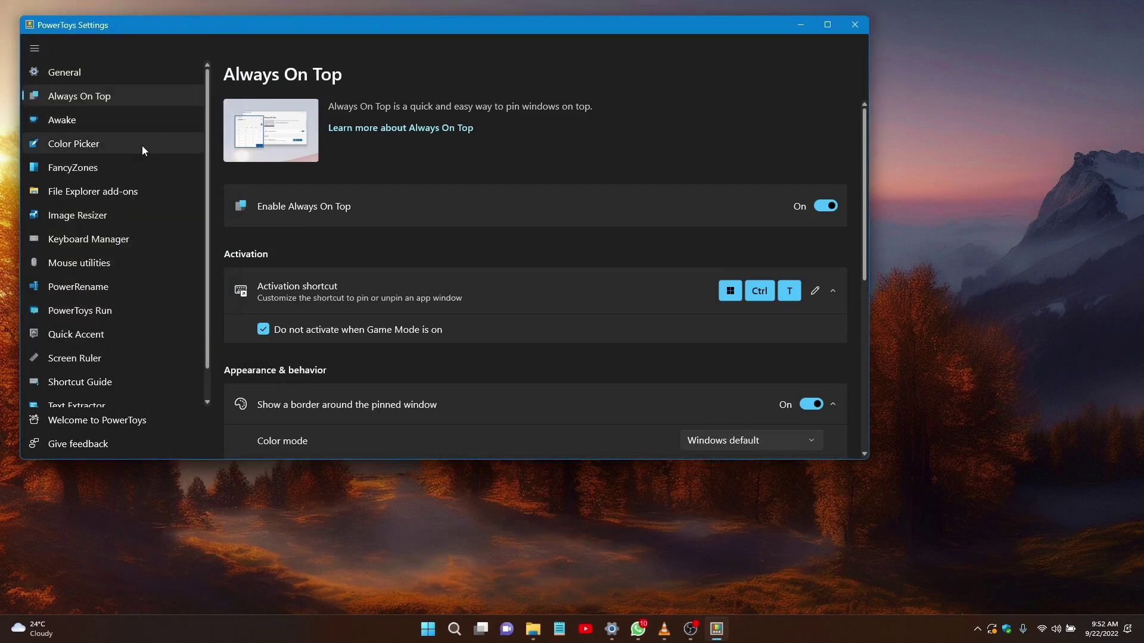
pyautogui.click(142, 146)
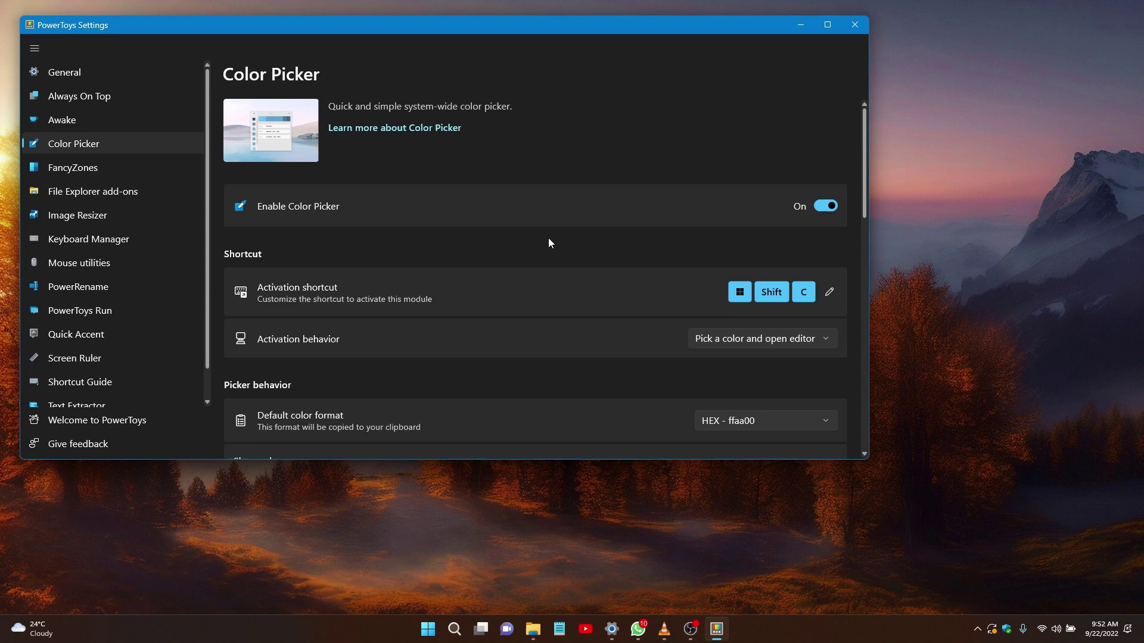
pyautogui.press('super+shift+c')
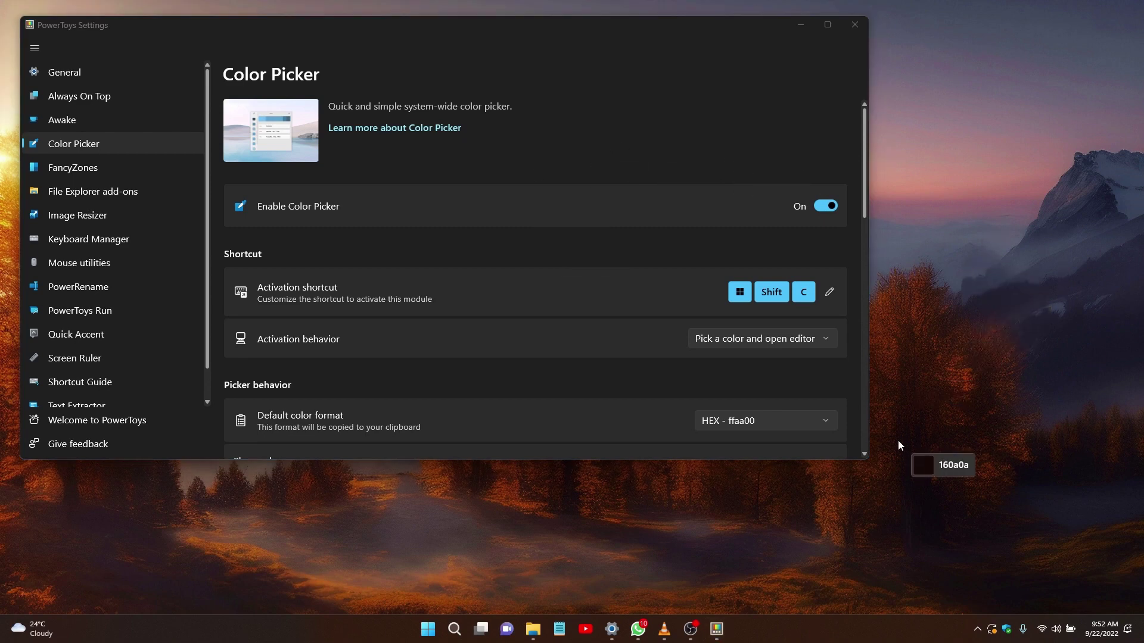
pyautogui.moveTo(635, 636)
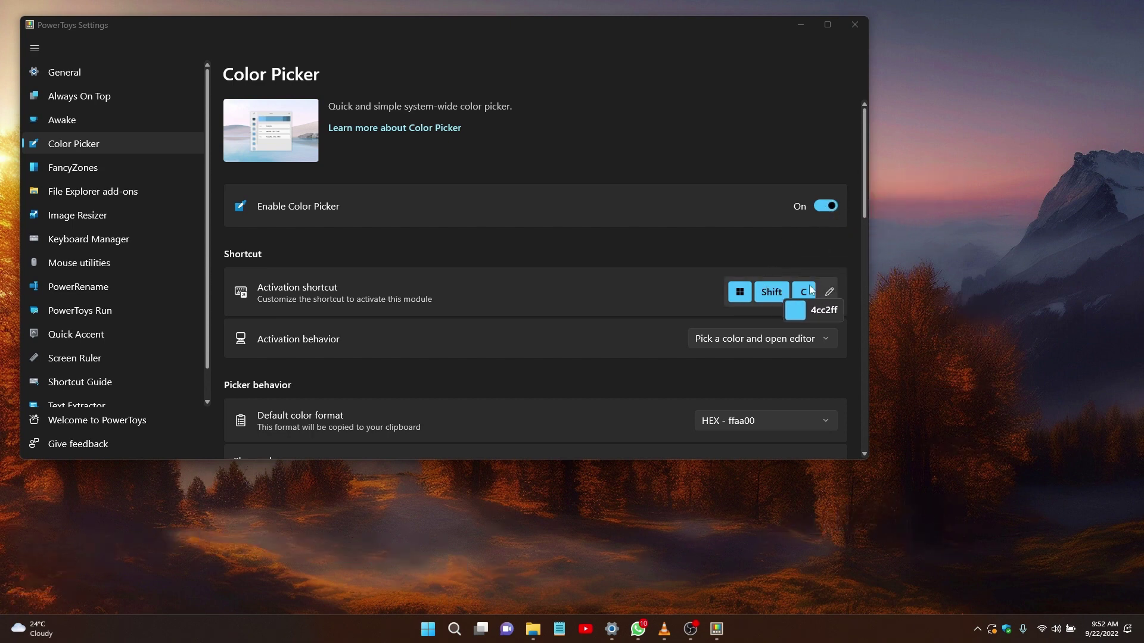
pyautogui.click(916, 334)
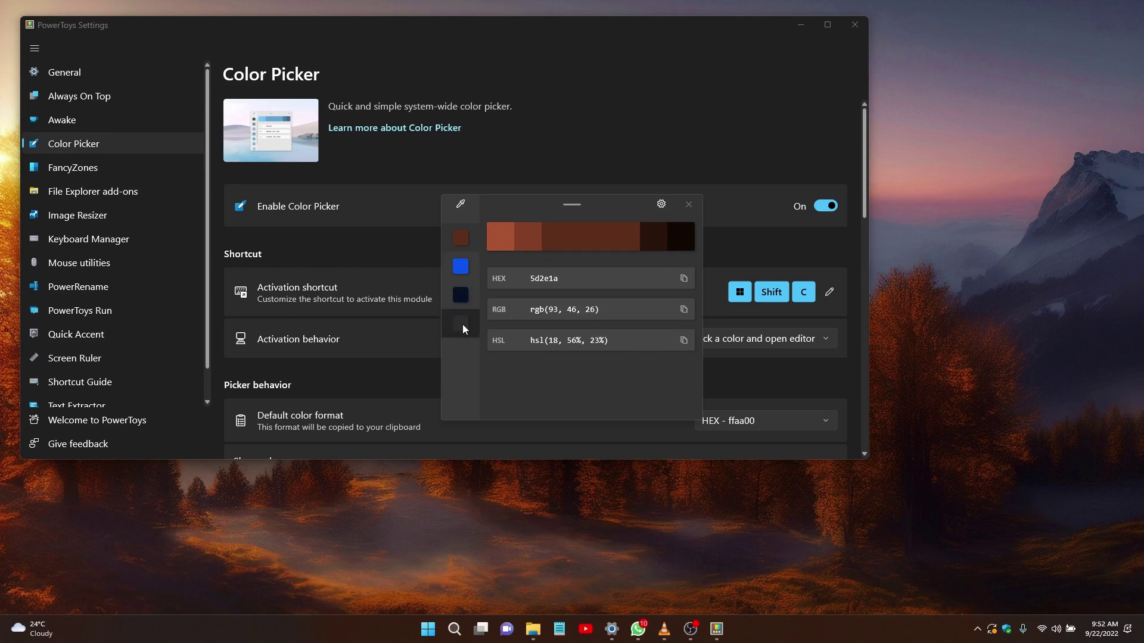
pyautogui.click(688, 203)
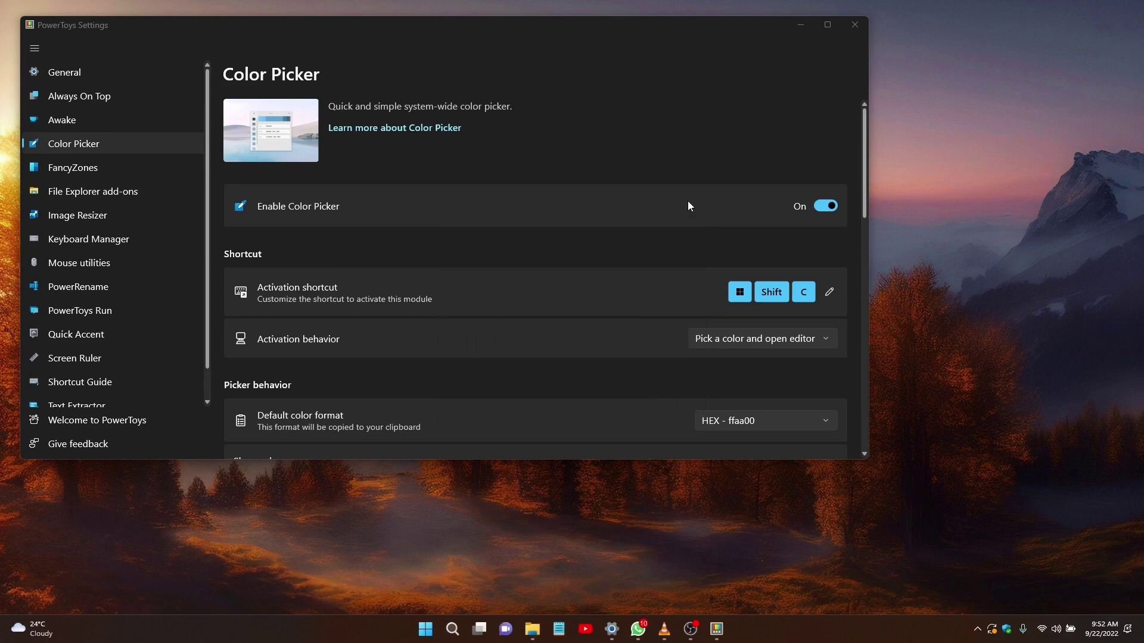
pyautogui.click(143, 173)
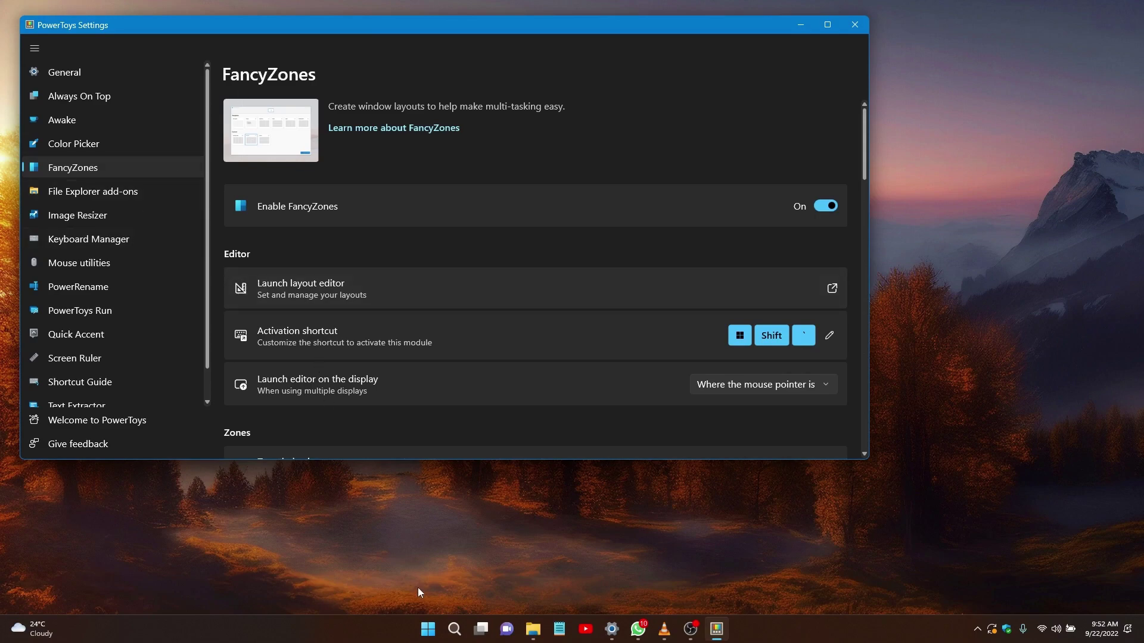
# Step: Launch Word and snap it beside PowerToys Settings using a snap layout
pyautogui.click(426, 628)
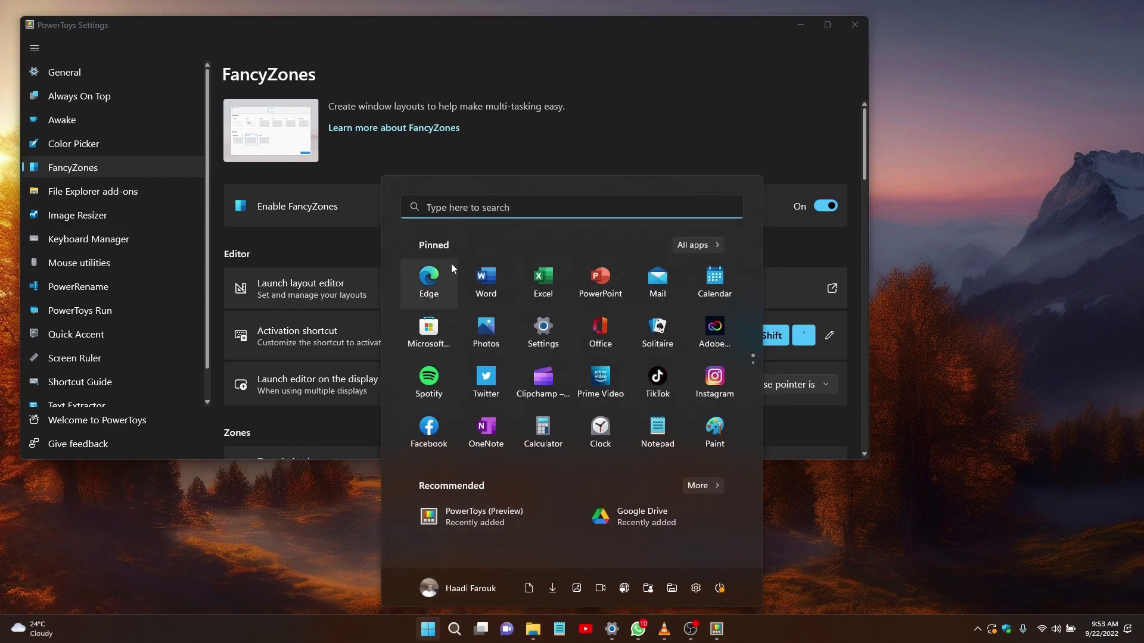
pyautogui.click(480, 275)
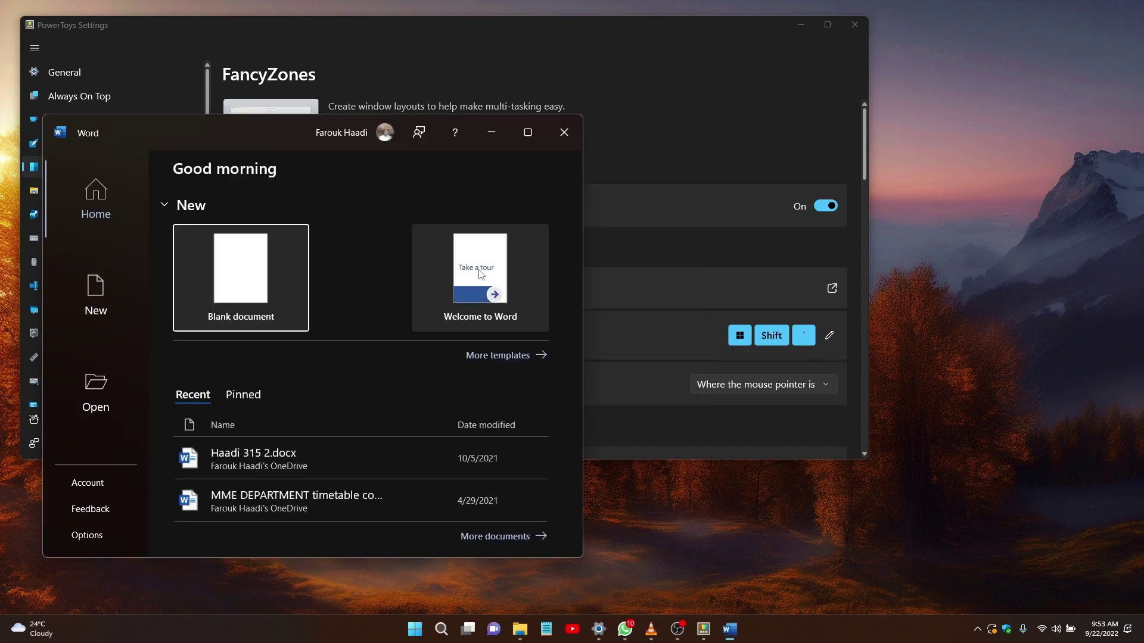
pyautogui.moveTo(252, 128); pyautogui.dragTo(772, 51)
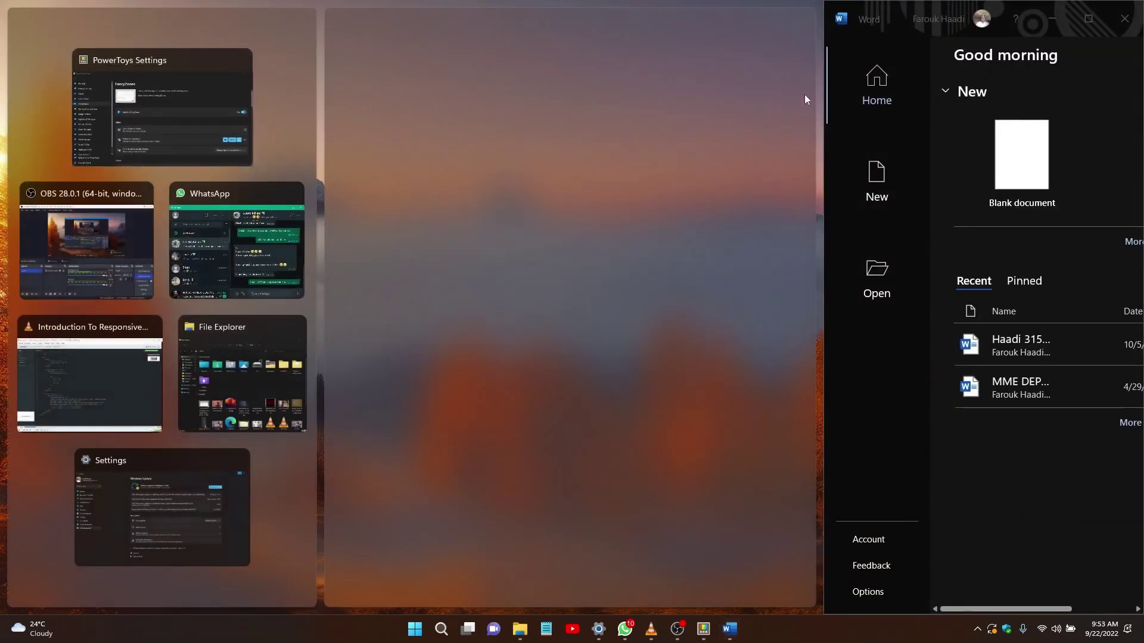
pyautogui.click(169, 141)
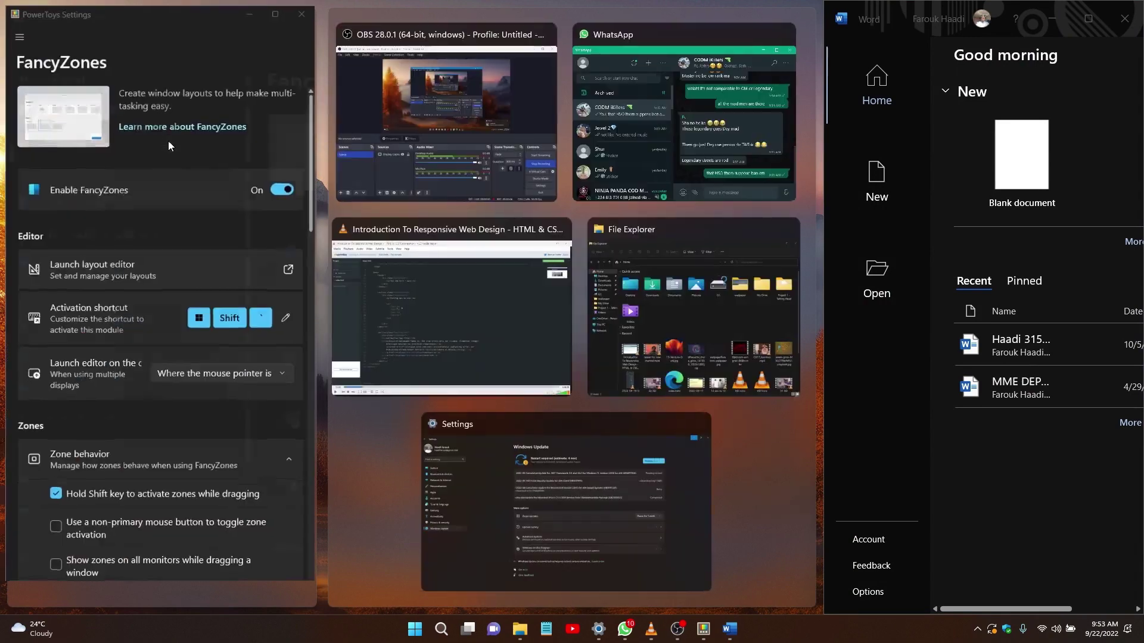
# Step: Close WhatsApp and Word, then maximize the PowerToys Settings window
pyautogui.click(789, 34)
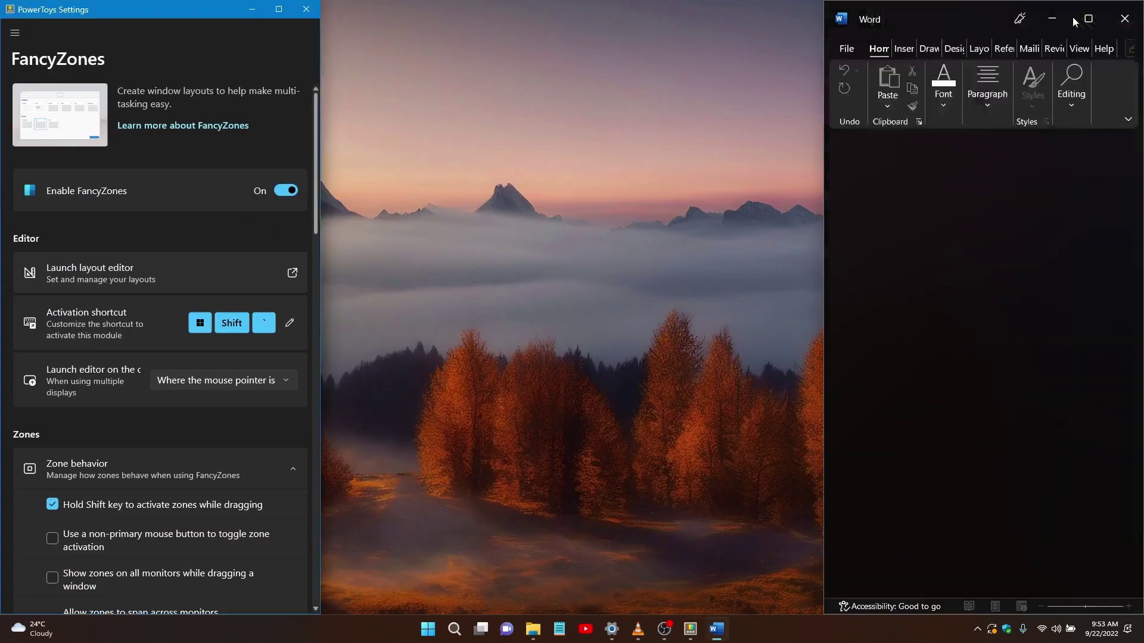
pyautogui.click(1124, 19)
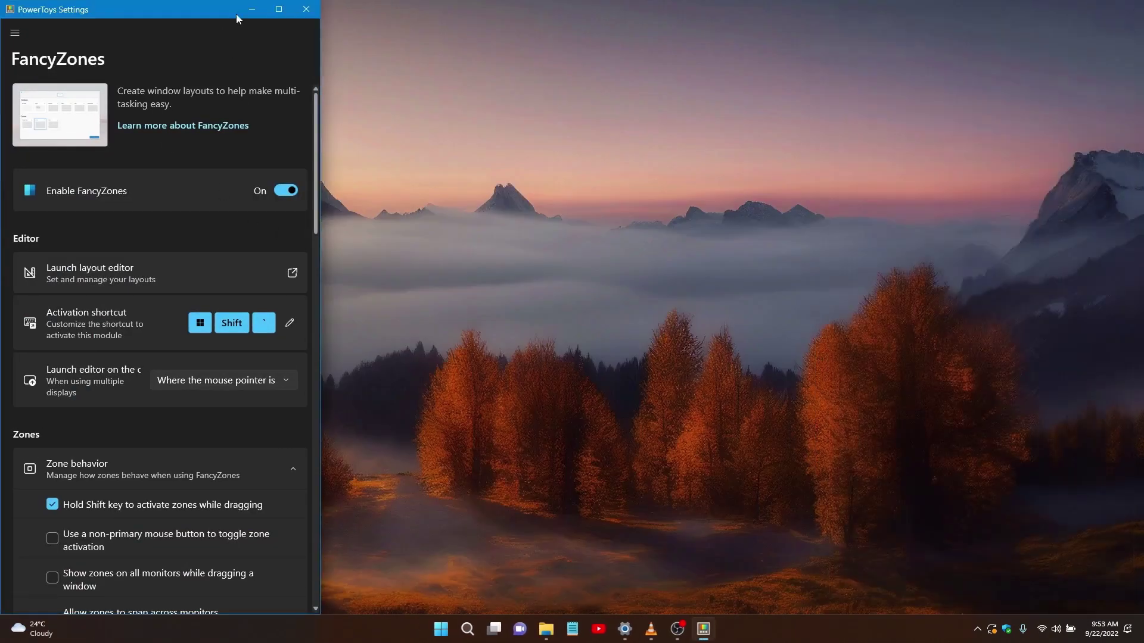
pyautogui.doubleClick(274, 7)
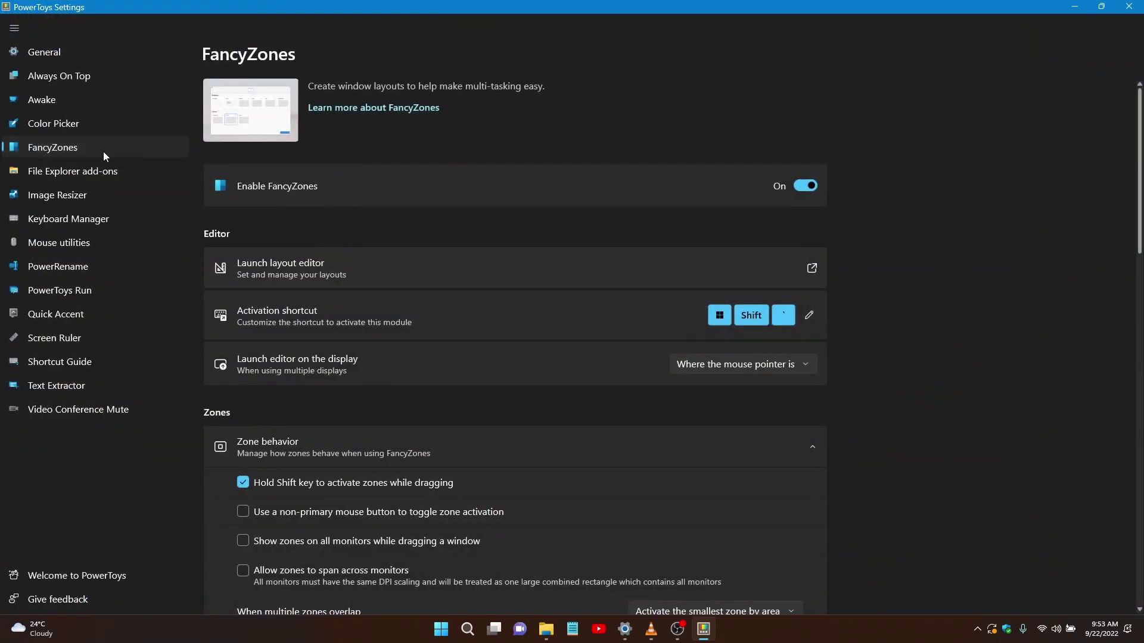
# Step: Browse the File Explorer add-ons, Image Resizer and PowerToys Run pages, then minimize Settings
pyautogui.click(39, 170)
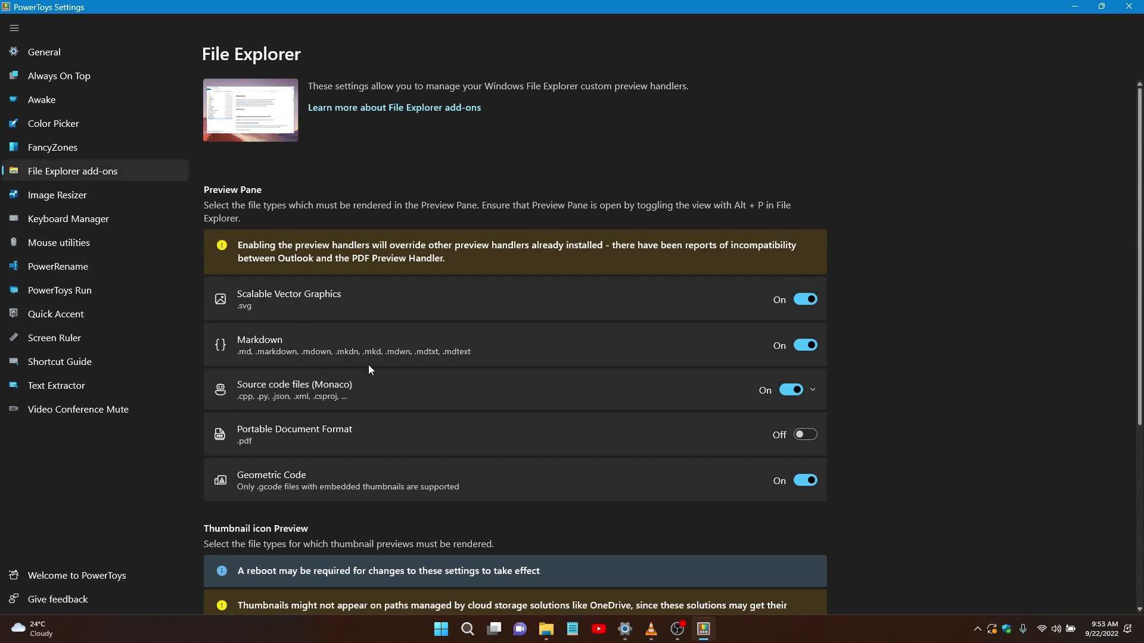
pyautogui.click(62, 202)
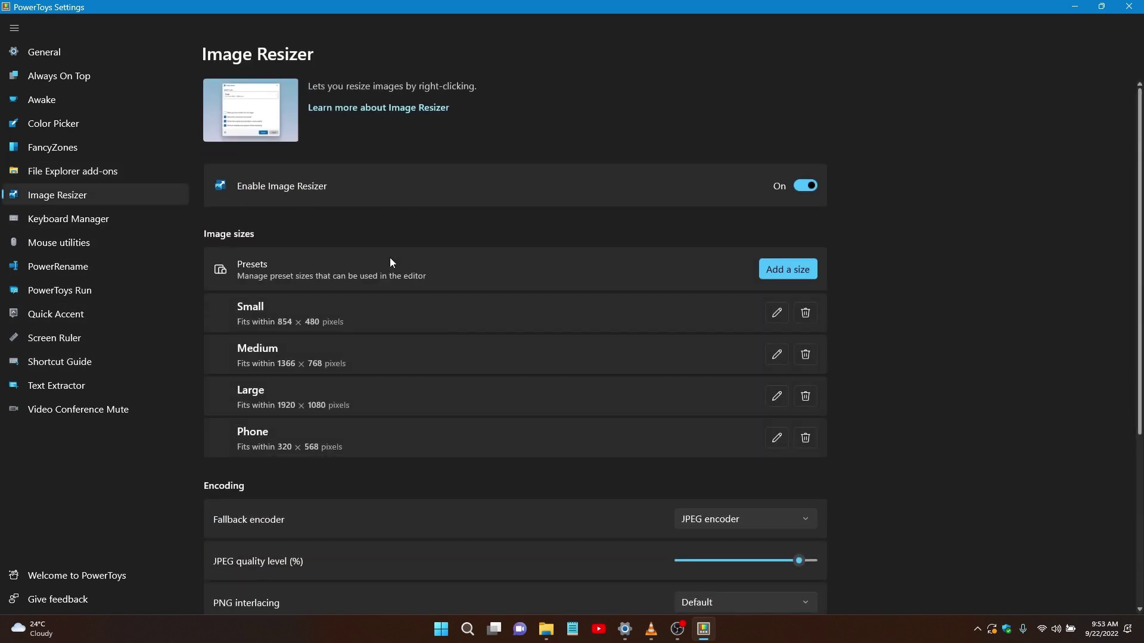
pyautogui.click(90, 291)
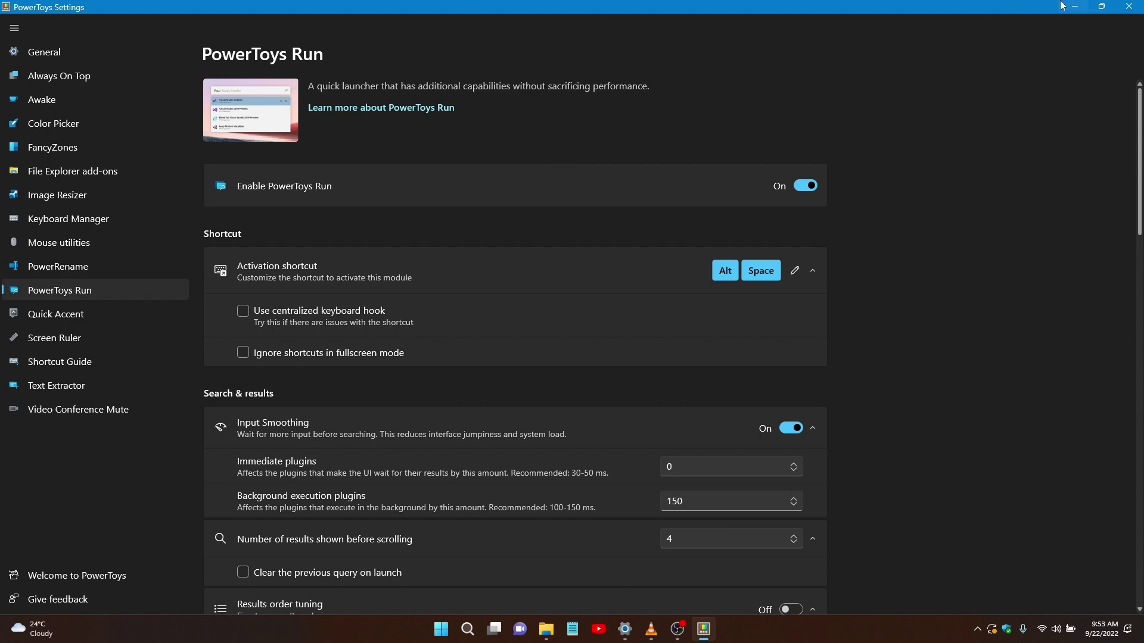
pyautogui.click(1083, 6)
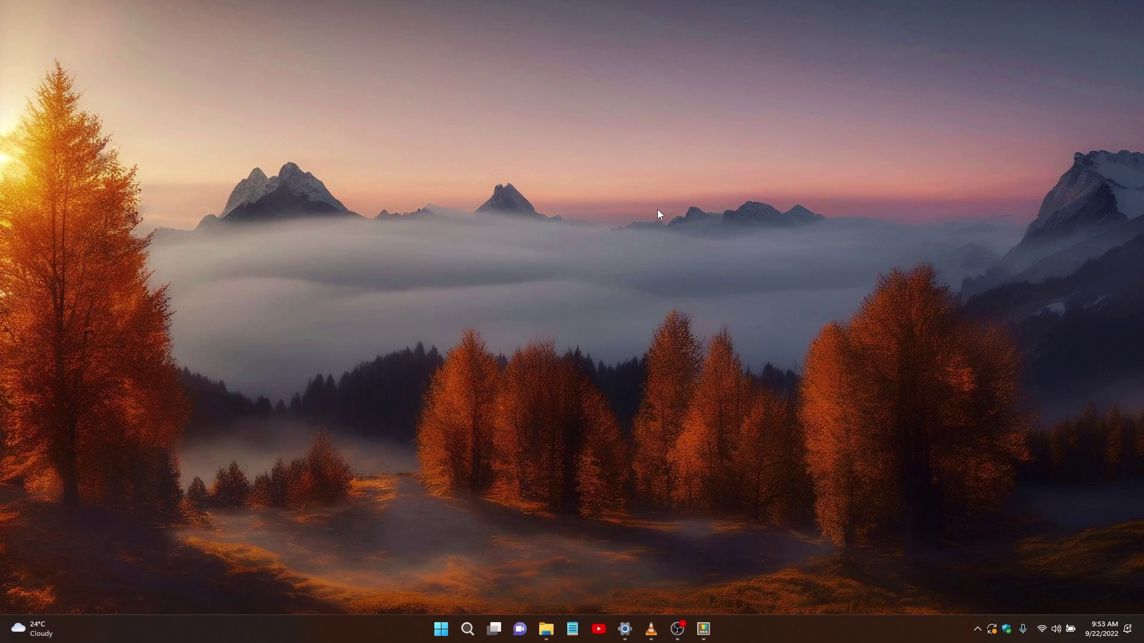
# Step: Search 'whatsapp' in the PowerToys Run launcher (Alt+Space), then dismiss it
pyautogui.hotkey('alt', 'space')
pyautogui.write('whatsapp')
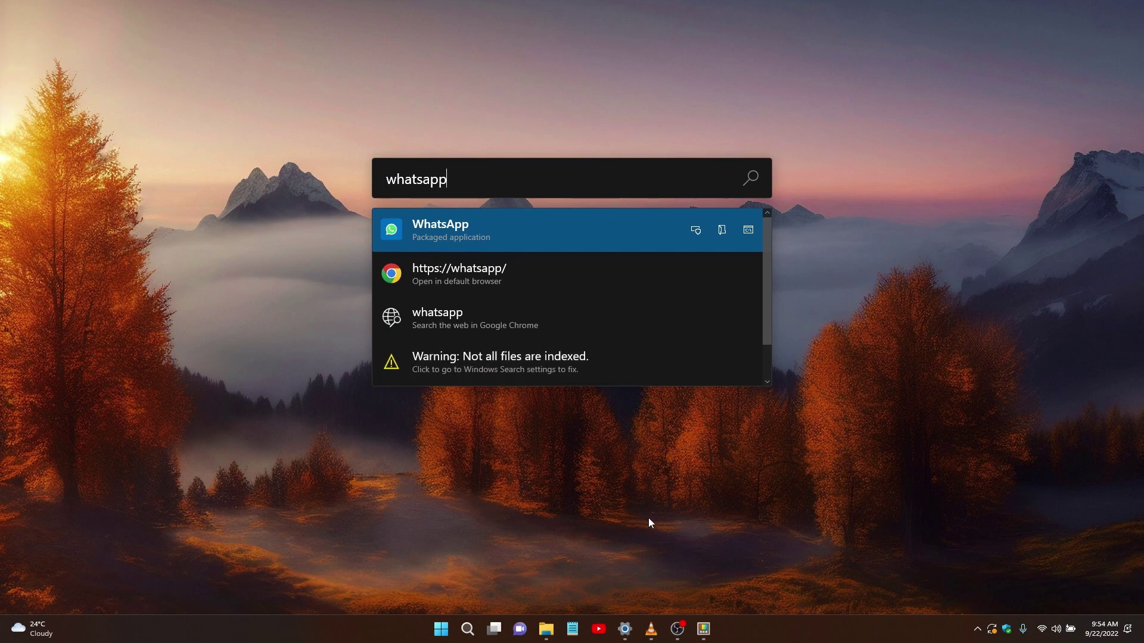
pyautogui.press('Return')
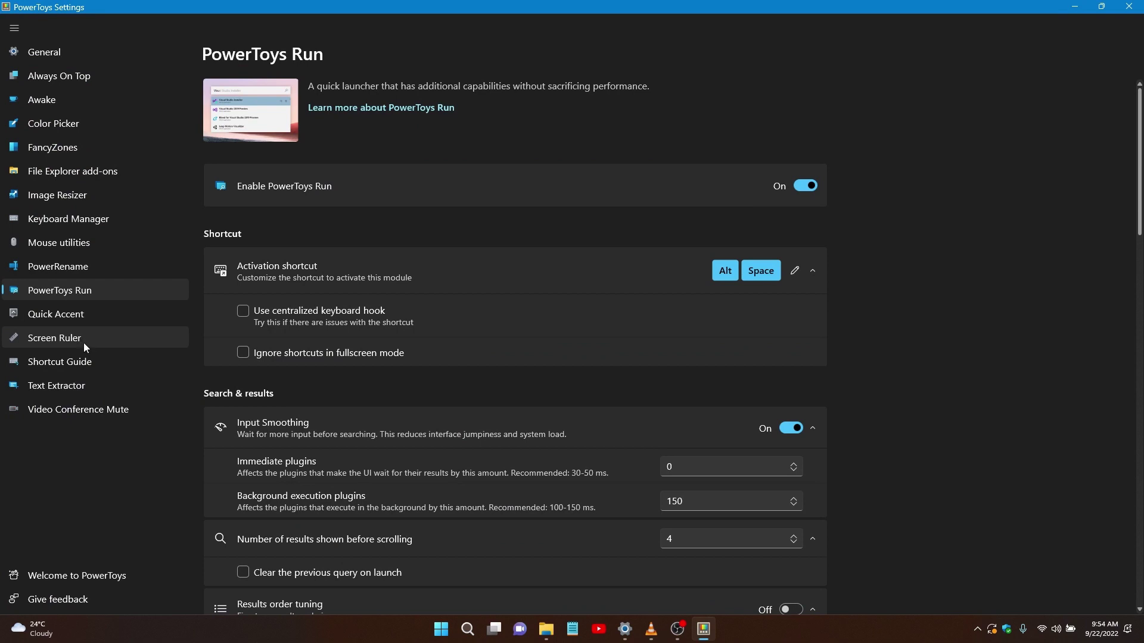
# Step: View the Quick Accent and Text Extractor settings, then start a Windows search for Word
pyautogui.click(88, 319)
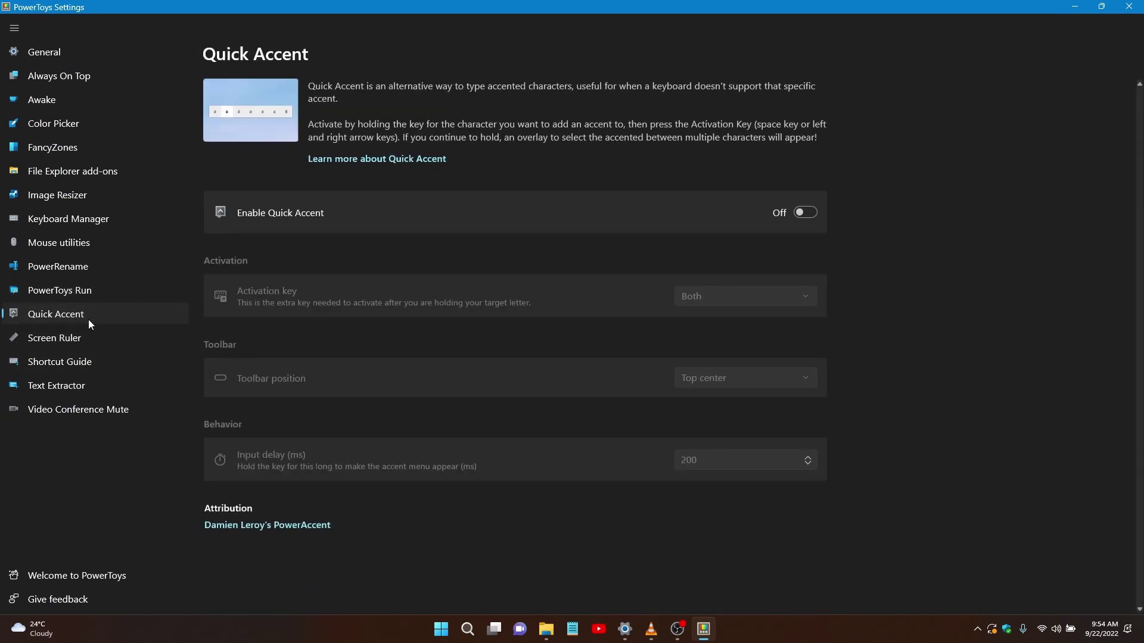
pyautogui.click(80, 383)
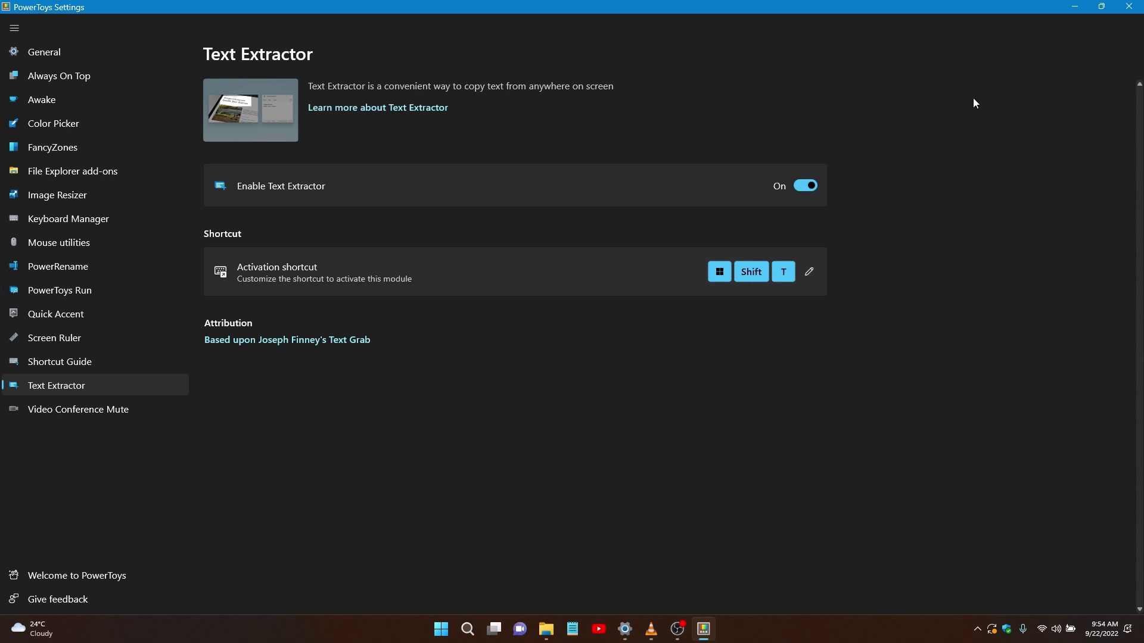
pyautogui.press('super')
# Step: Launch Word by searching 'word' and create a blank document
pyautogui.write('word')
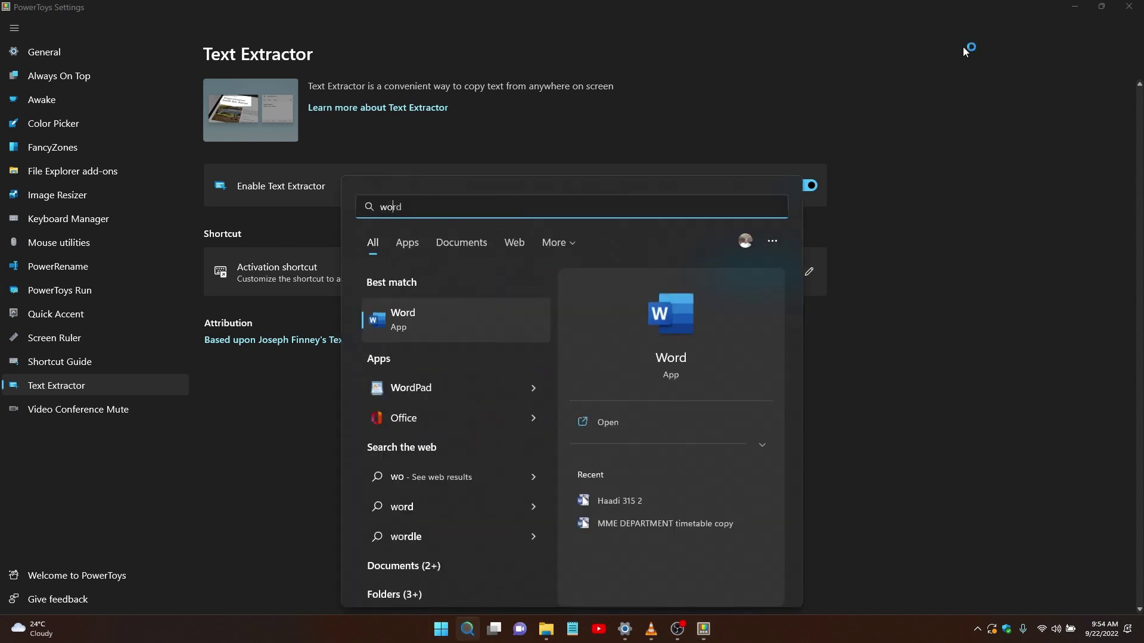
pyautogui.press('Return')
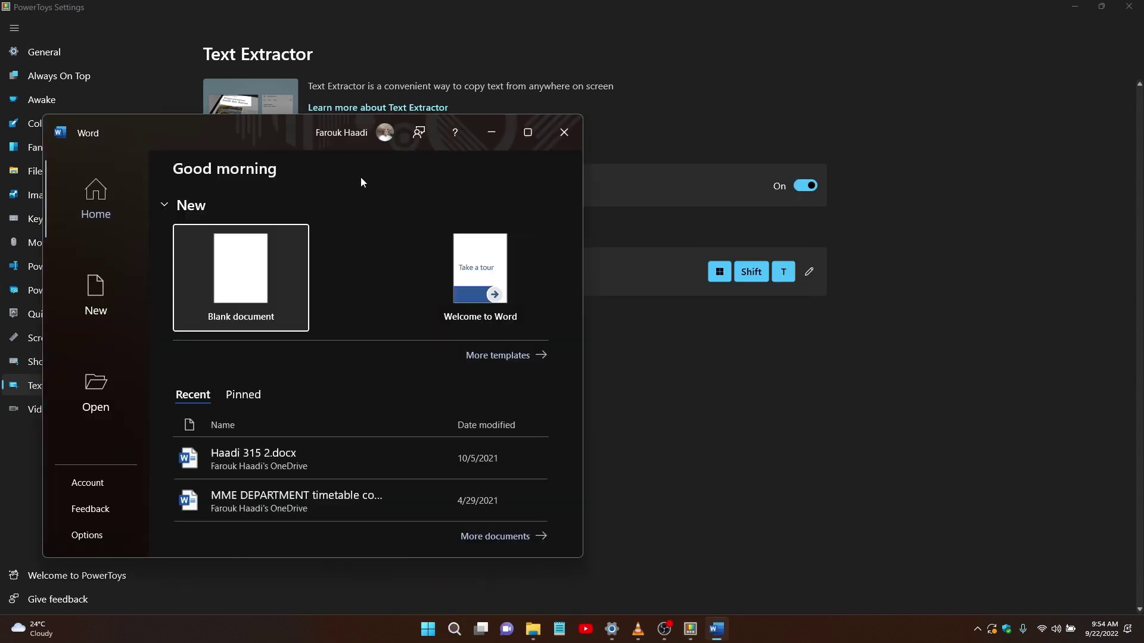
pyautogui.press('Return')
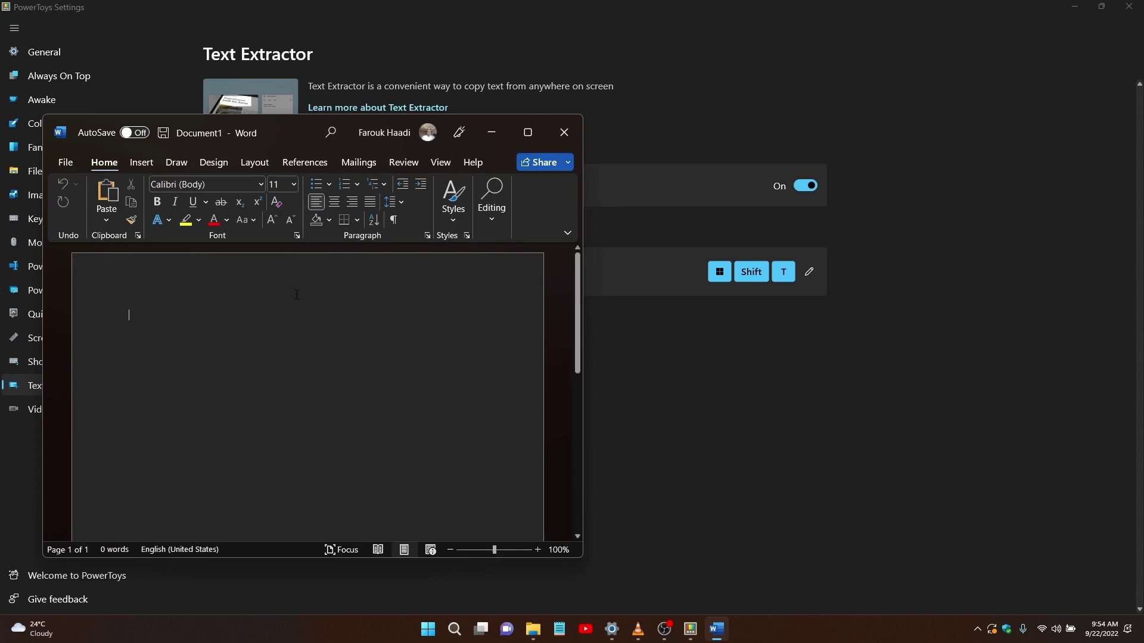
# Step: Launch Microsoft Edge from Start search by typing 'ed'
pyautogui.press('super')
pyautogui.write('ed')
pyautogui.press('Return')
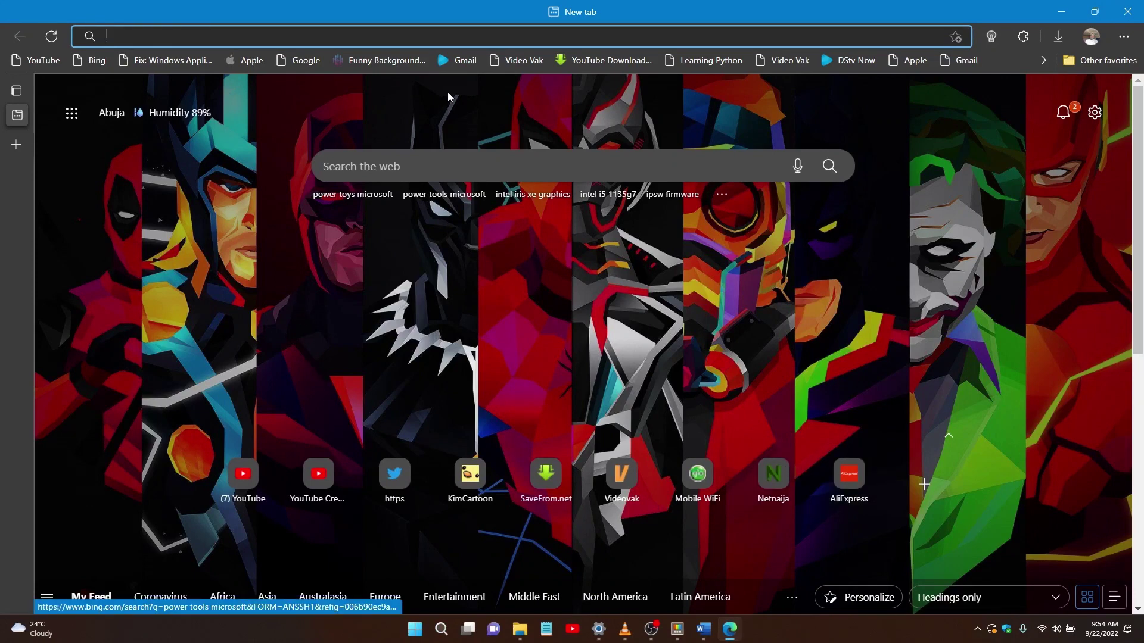
# Step: Rerun the recent Bing search 'intel iris xe graphics' from Edge's address bar
pyautogui.click(463, 36)
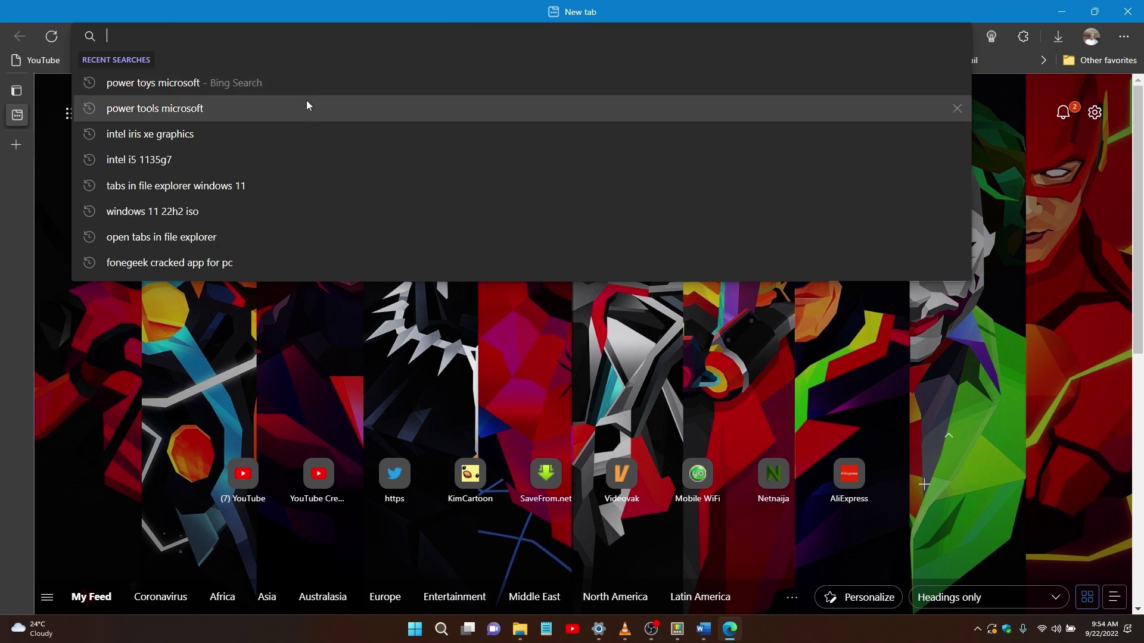
pyautogui.click(287, 132)
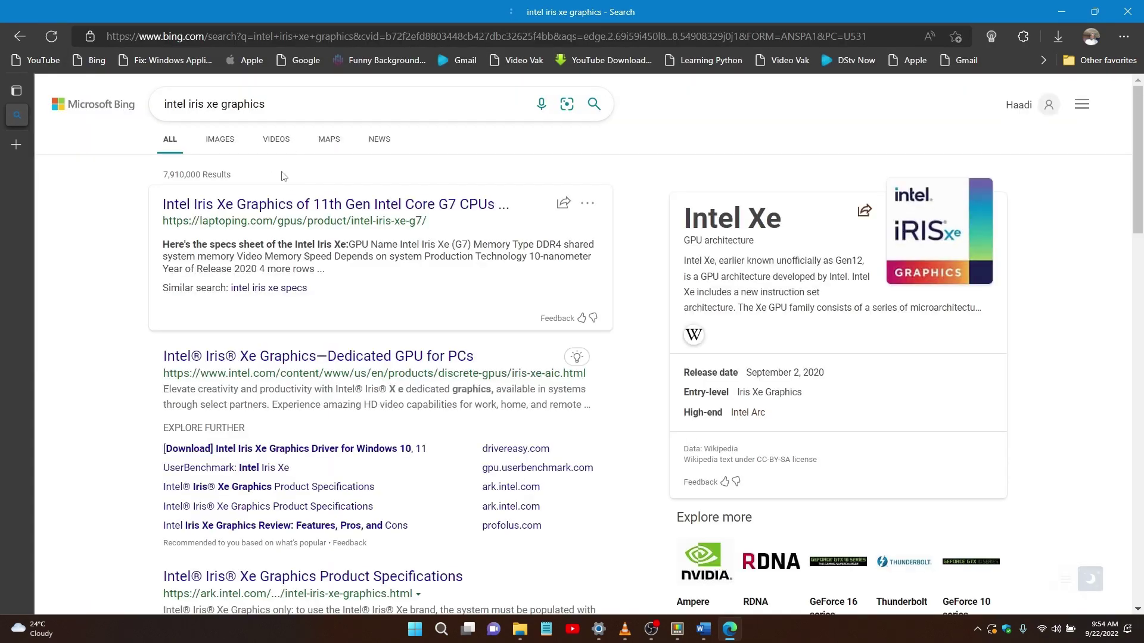
pyautogui.scroll(-3, 368, 213)
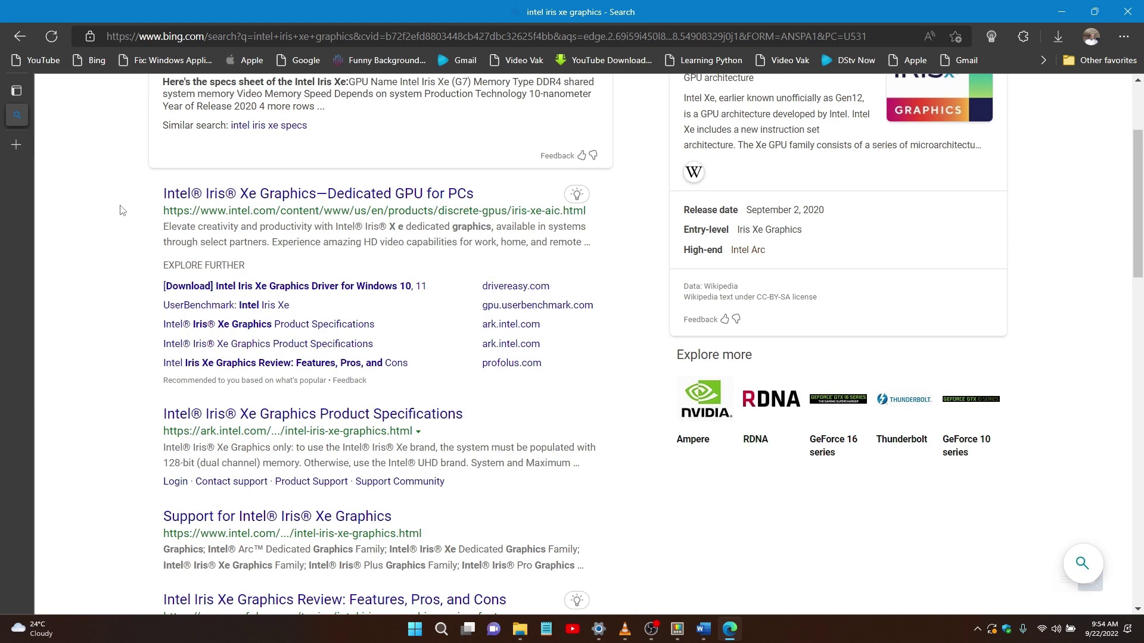
# Step: Capture the second Intel result block's text with Text Extractor (Win+Shift+S), then return to Word
pyautogui.press('super+shift+s')
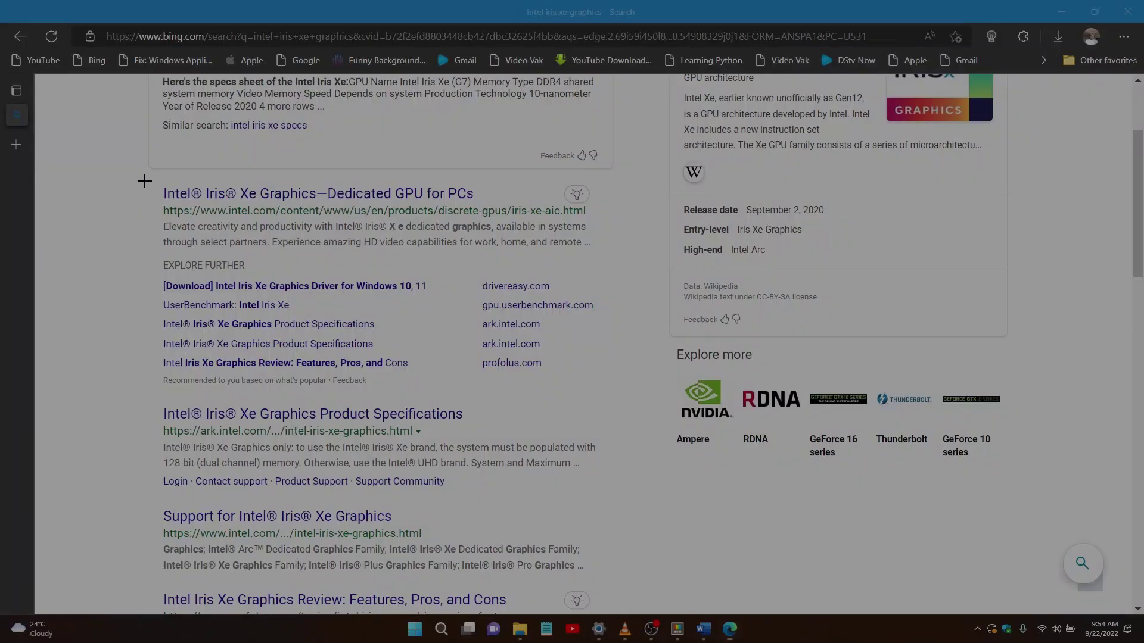
pyautogui.moveTo(149, 183); pyautogui.dragTo(600, 403)
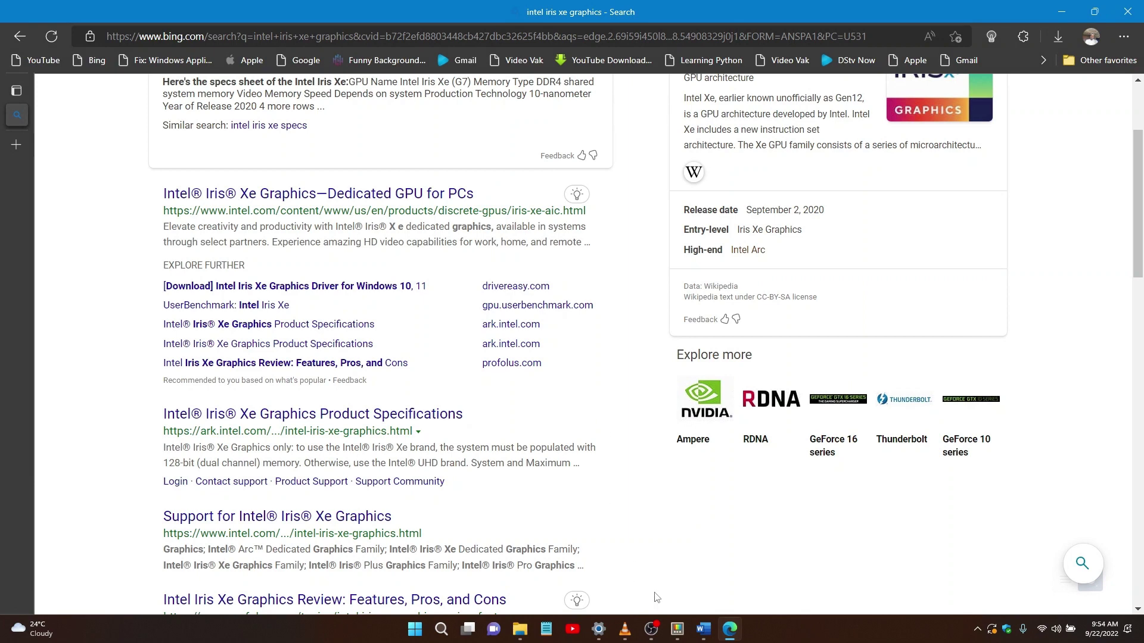
pyautogui.click(704, 629)
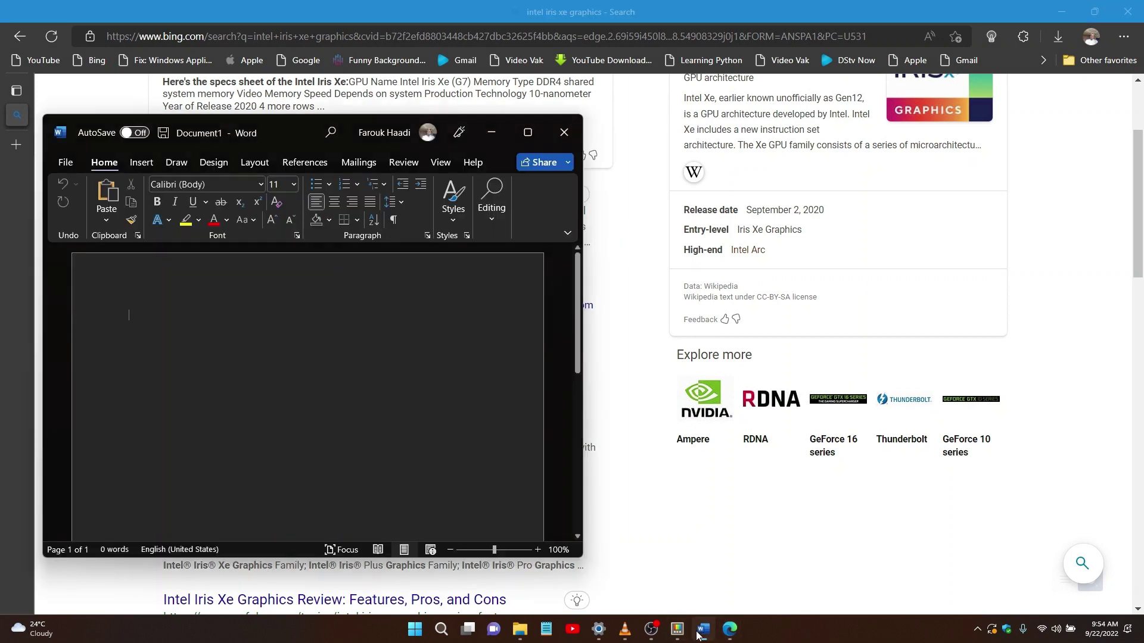
# Step: Paste the extracted Intel text into Document1, then close Word choosing Don't Save
pyautogui.rightClick(148, 327)
pyautogui.click(179, 420)
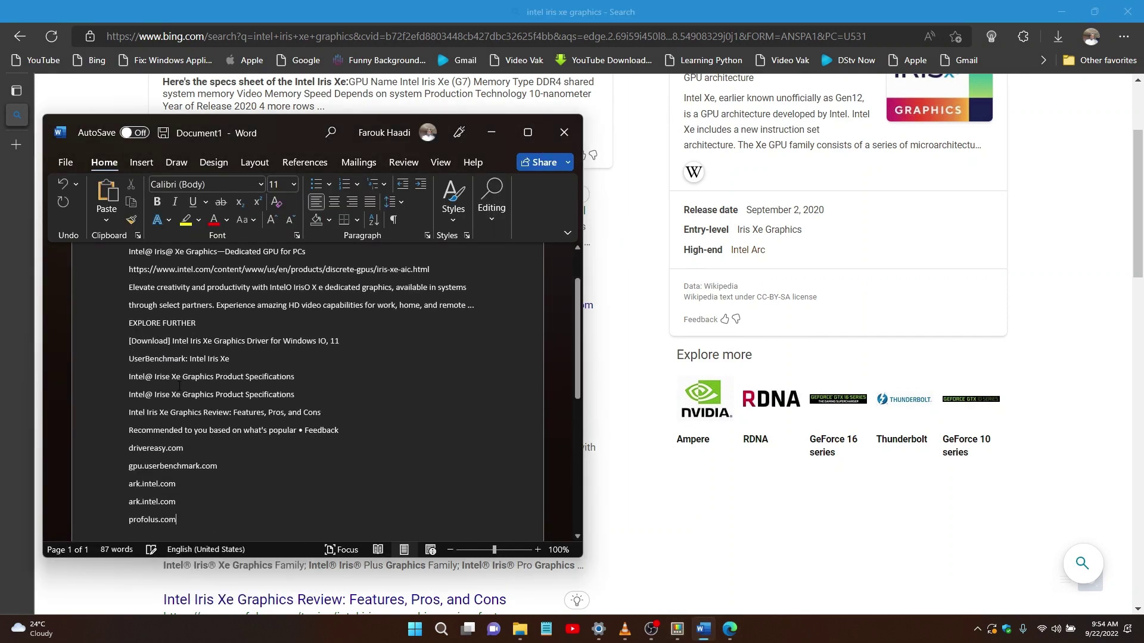
pyautogui.scroll(2, 205, 355)
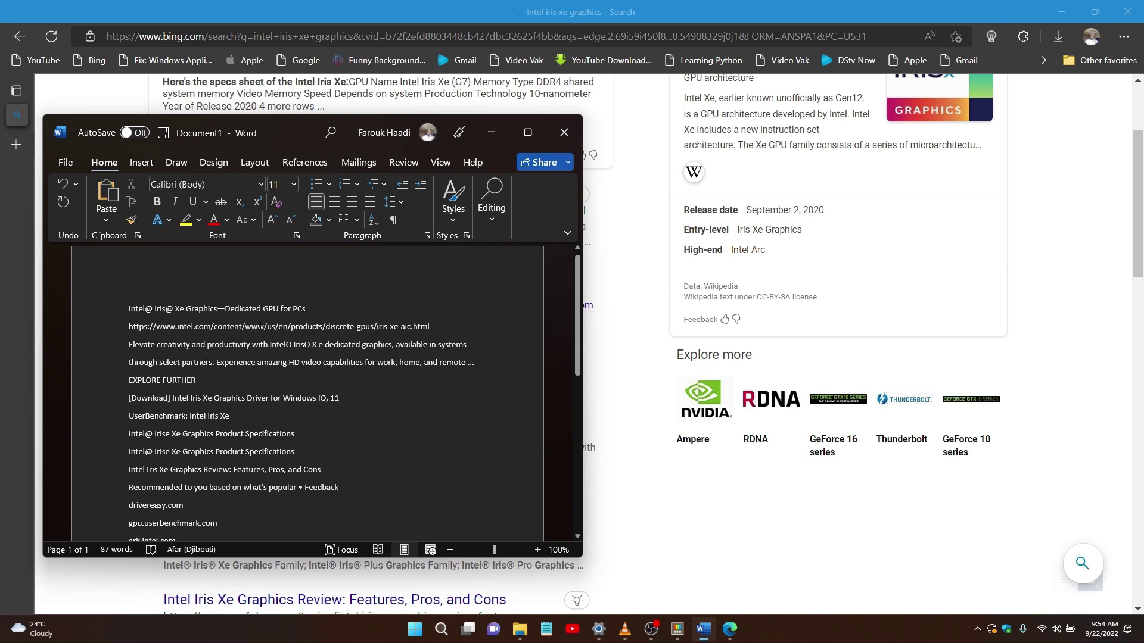
pyautogui.scroll(-4, 260, 325)
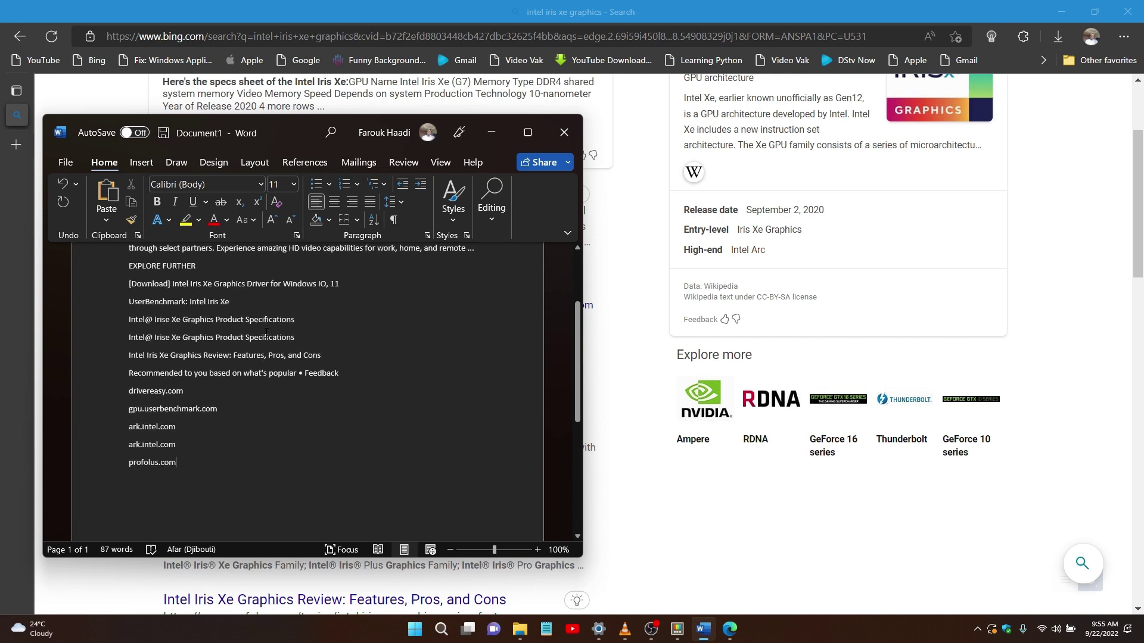
pyautogui.scroll(2, 266, 332)
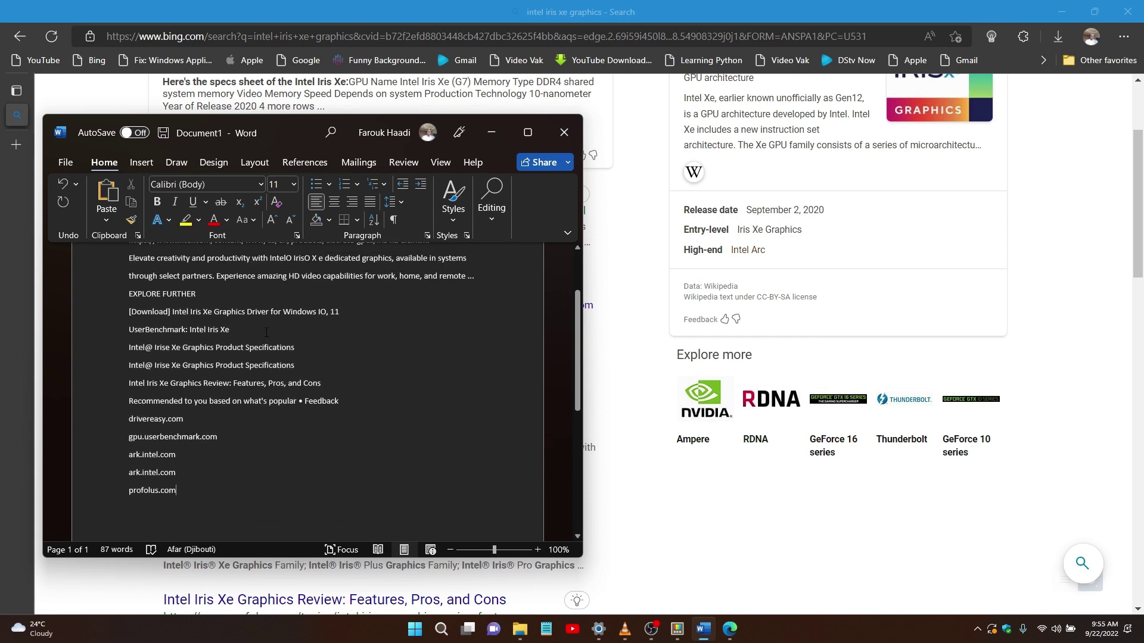
pyautogui.click(561, 135)
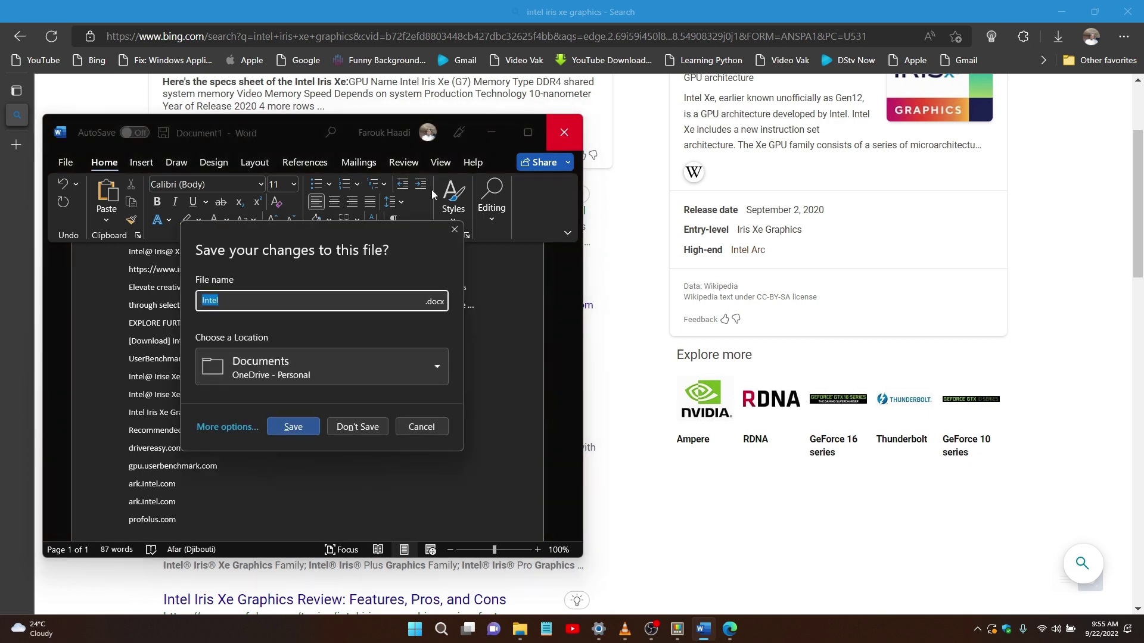
pyautogui.click(356, 427)
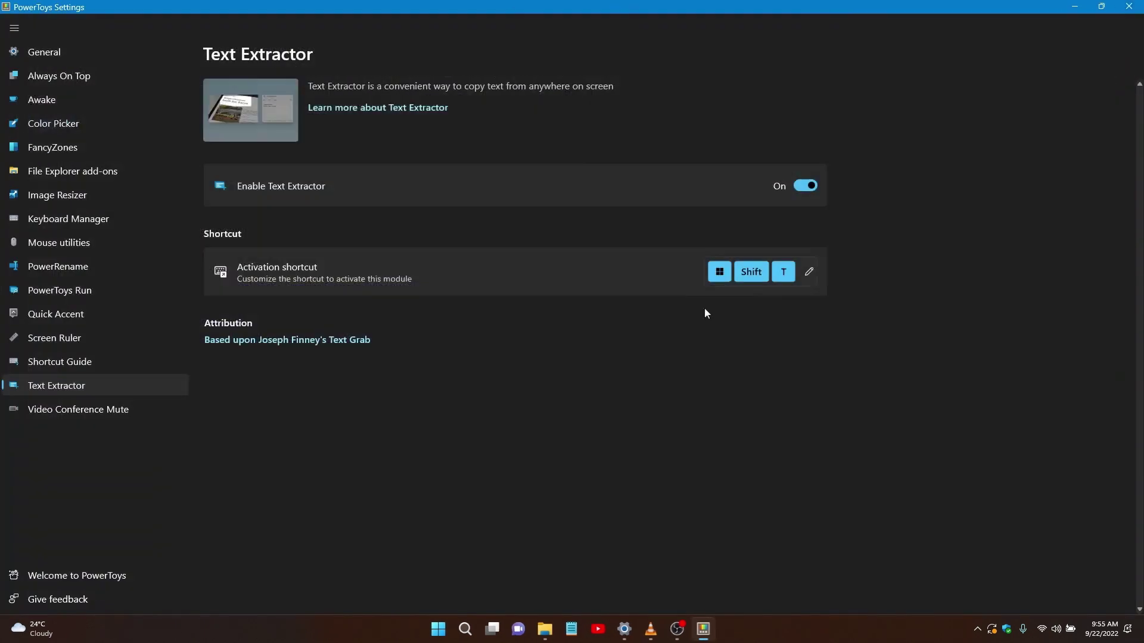
# Step: View the Video Conference Mute page, then close PowerToys Settings to return to the desktop
pyautogui.click(133, 405)
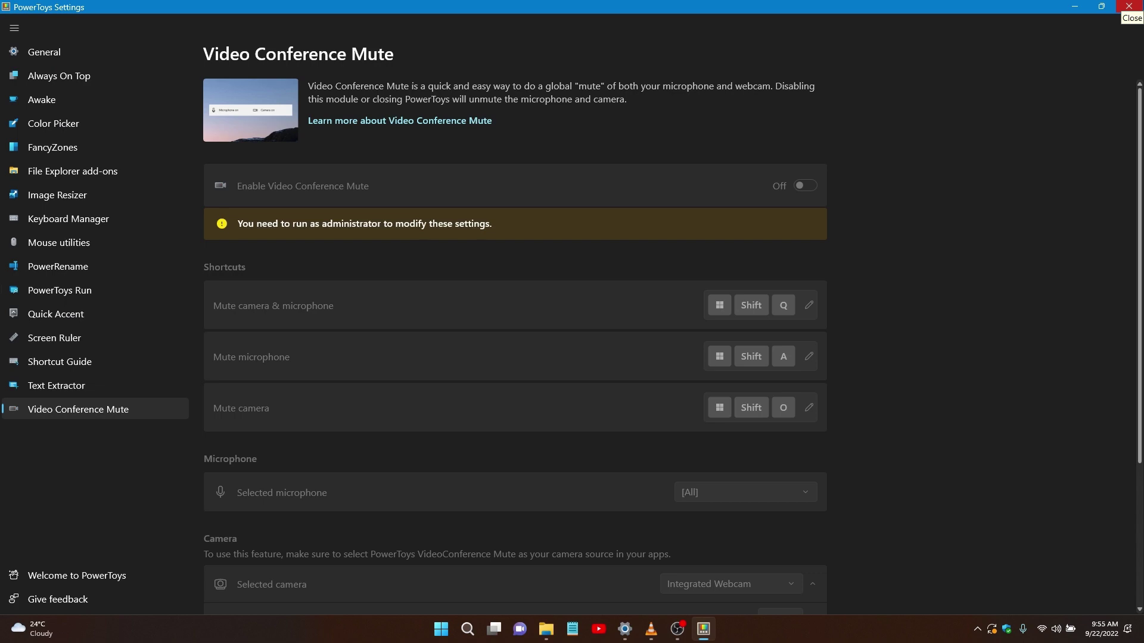
pyautogui.click(1129, 6)
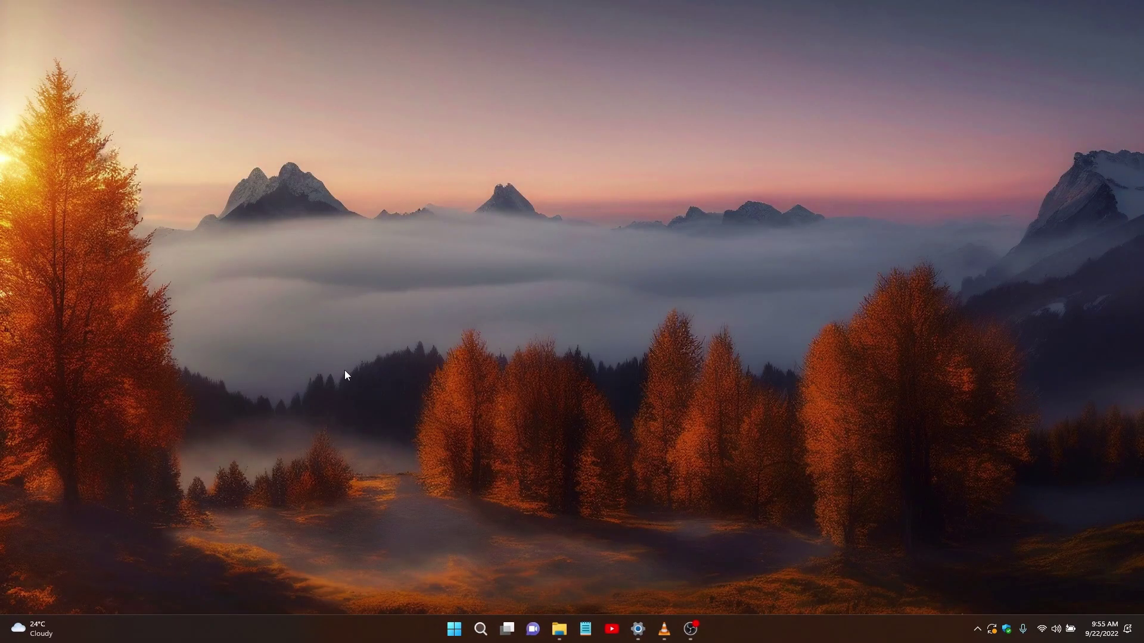
# Step: Raise the screen brightness and the system volume to 72 with the keyboard keys
pyautogui.press('XF86MonBrightnessUp')
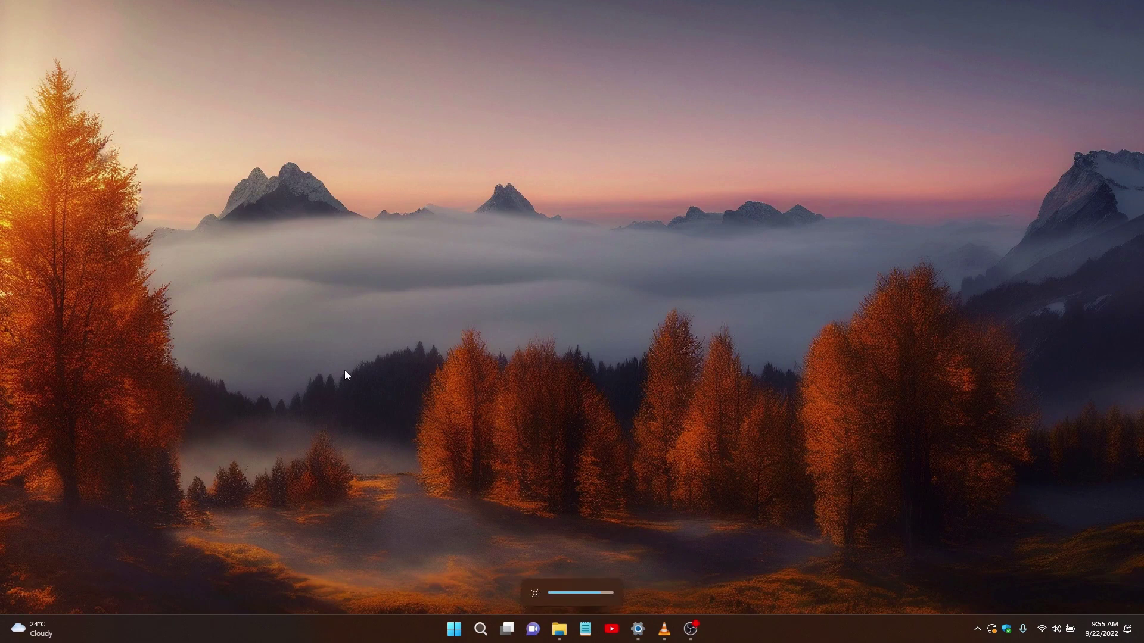
pyautogui.press('XF86AudioRaiseVolume')
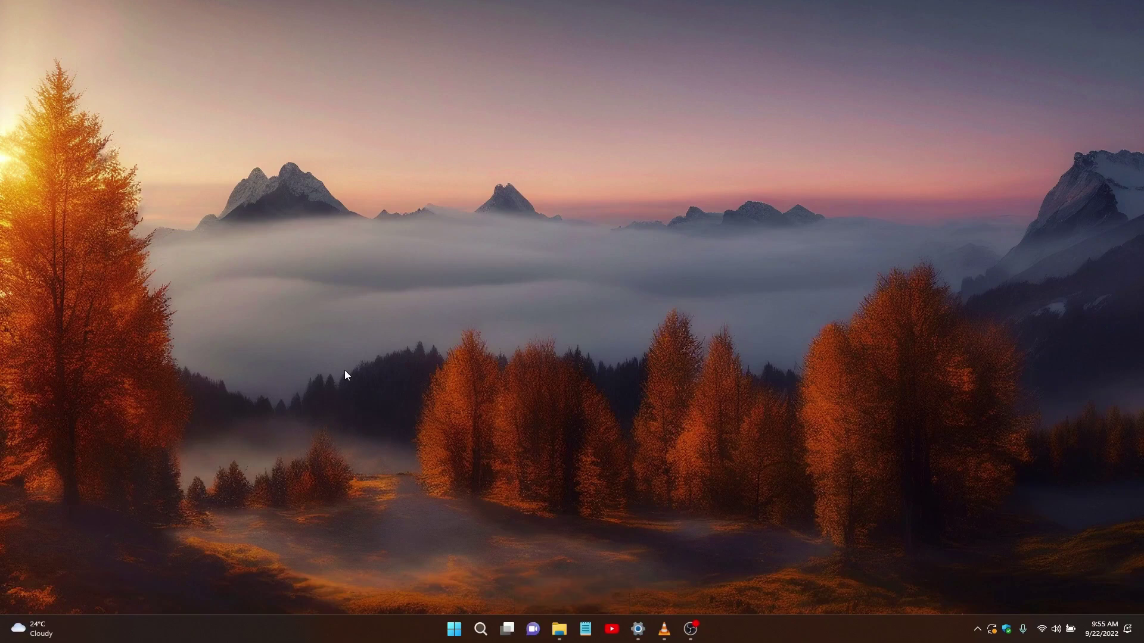
pyautogui.press('super')
pyautogui.write('task manager')
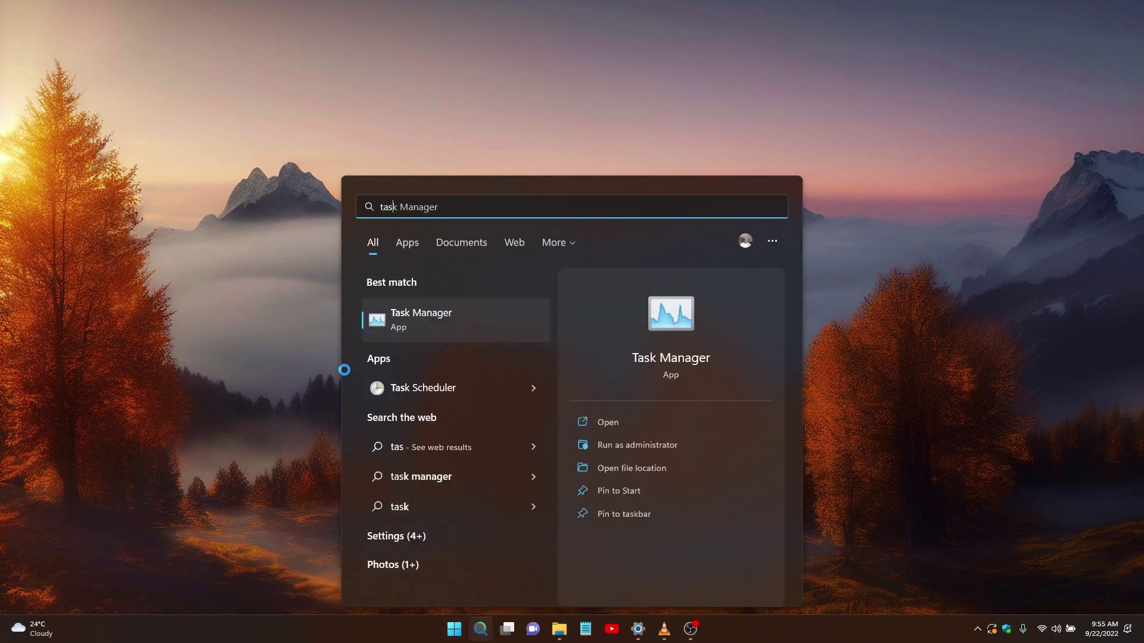
pyautogui.press('Return')
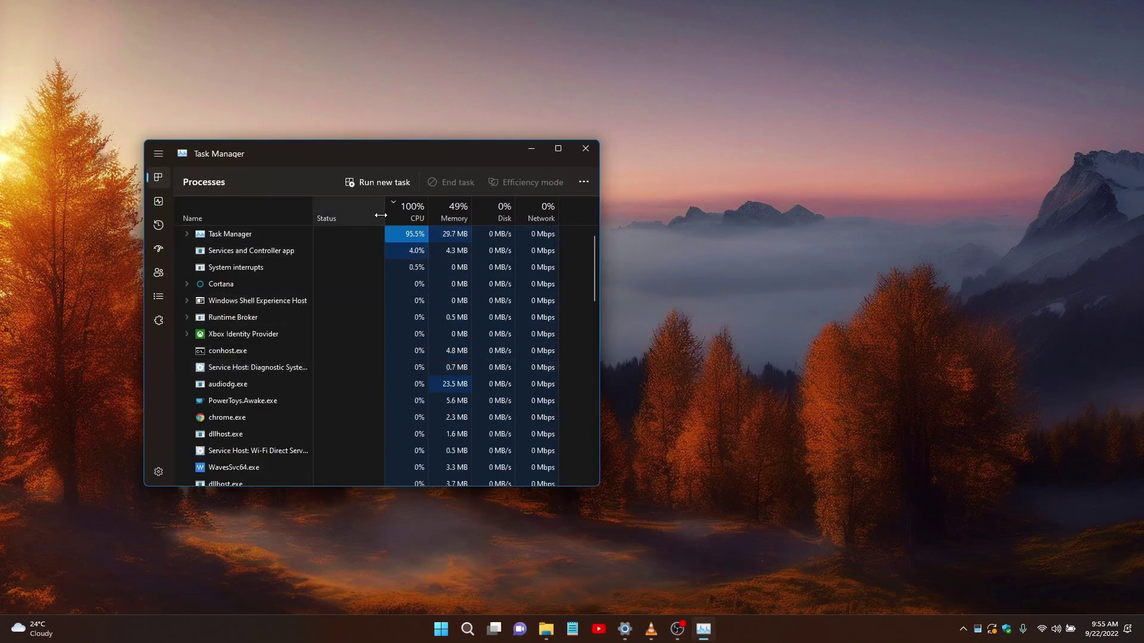
pyautogui.doubleClick(358, 153)
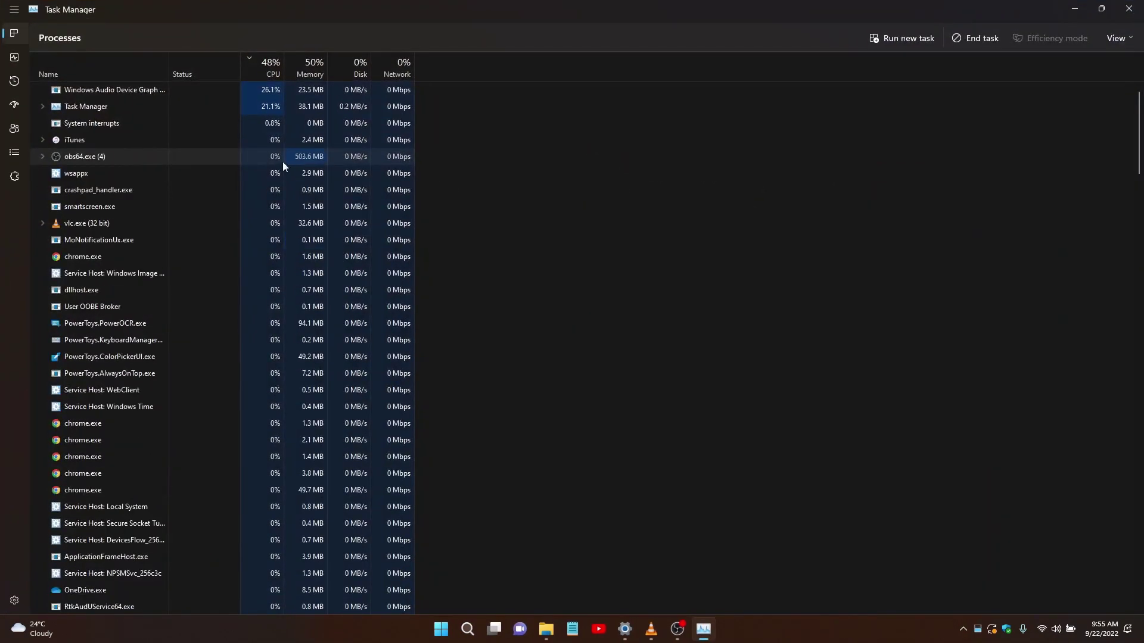
pyautogui.click(216, 111)
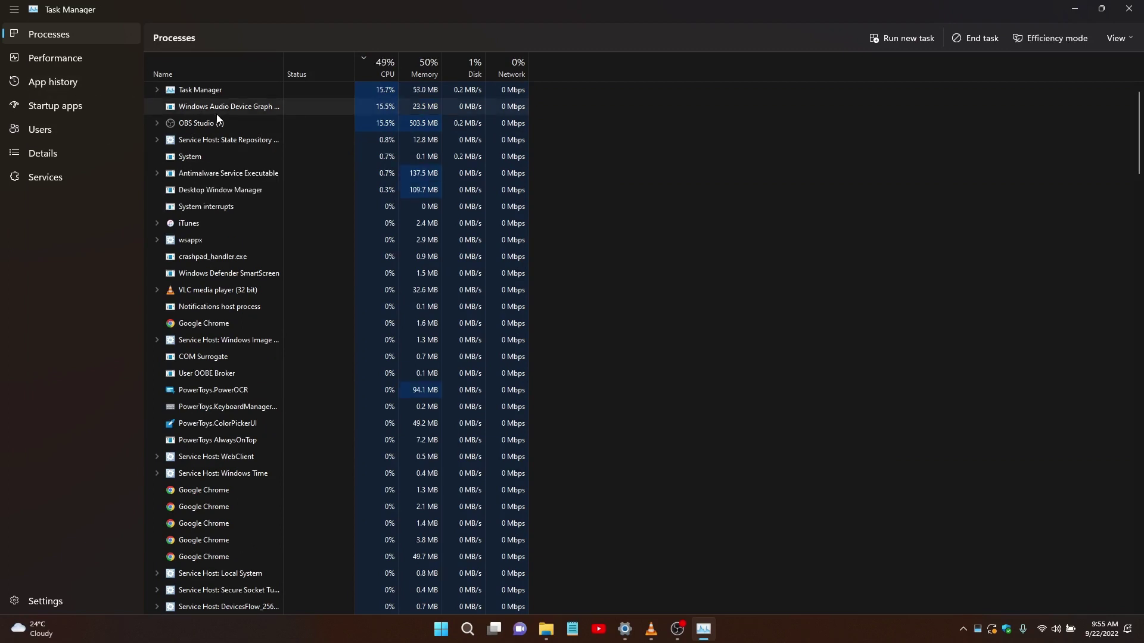
pyautogui.click(224, 139)
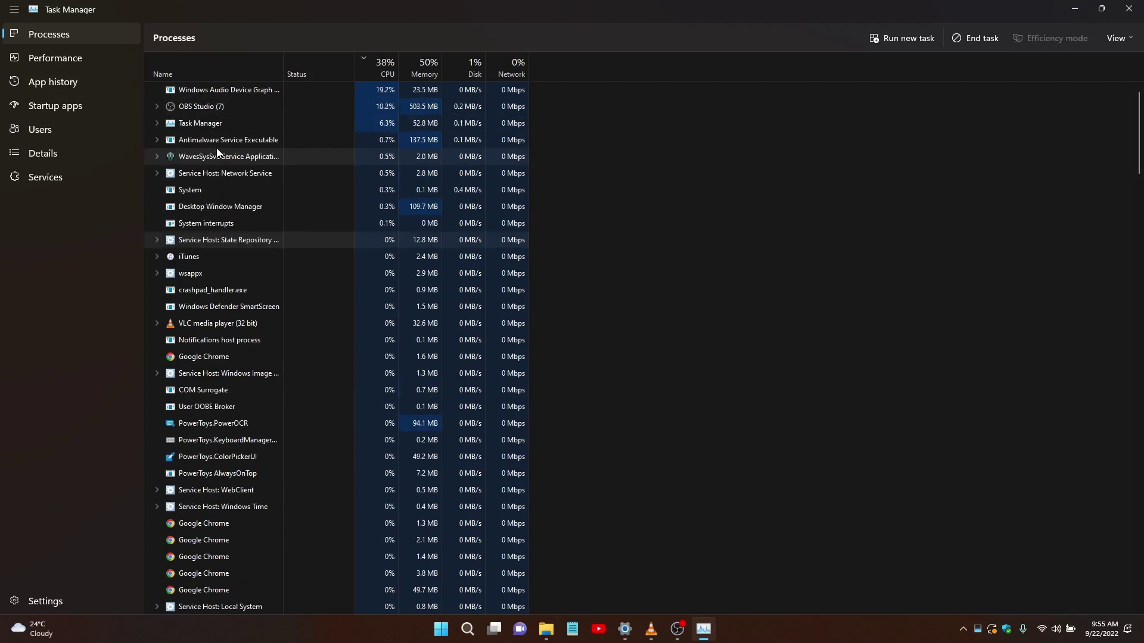
pyautogui.click(94, 62)
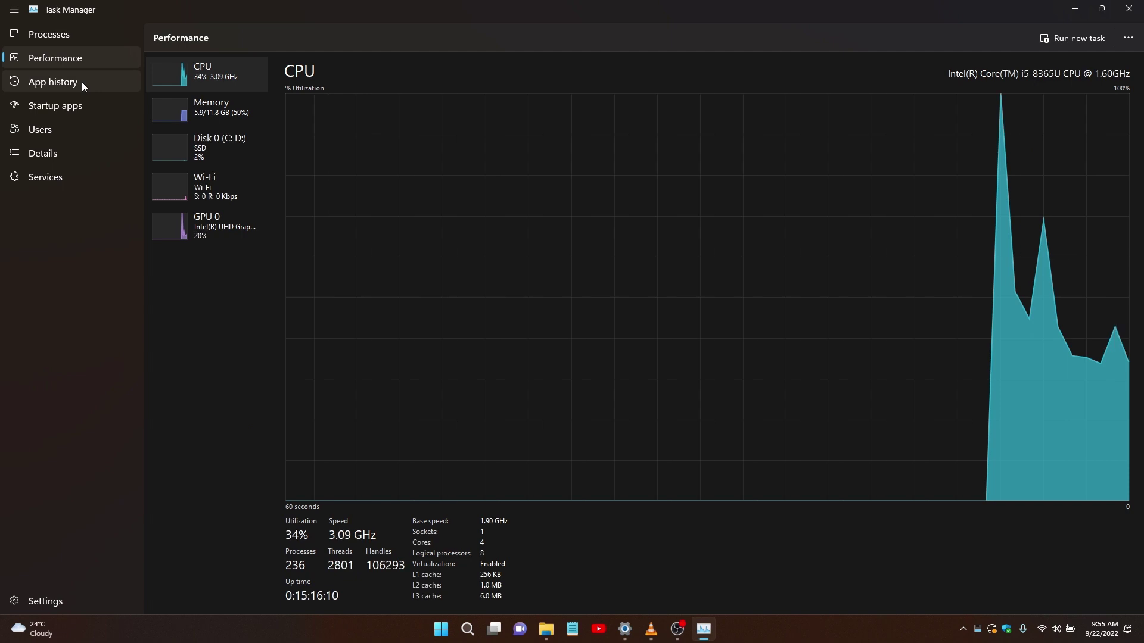
pyautogui.click(81, 81)
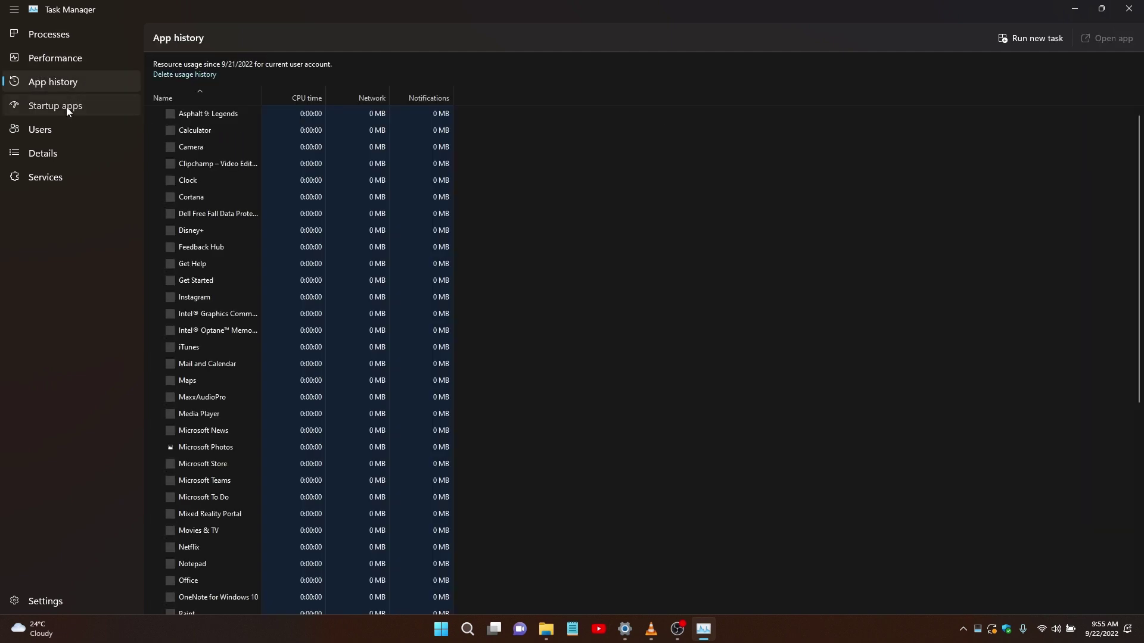
pyautogui.click(66, 106)
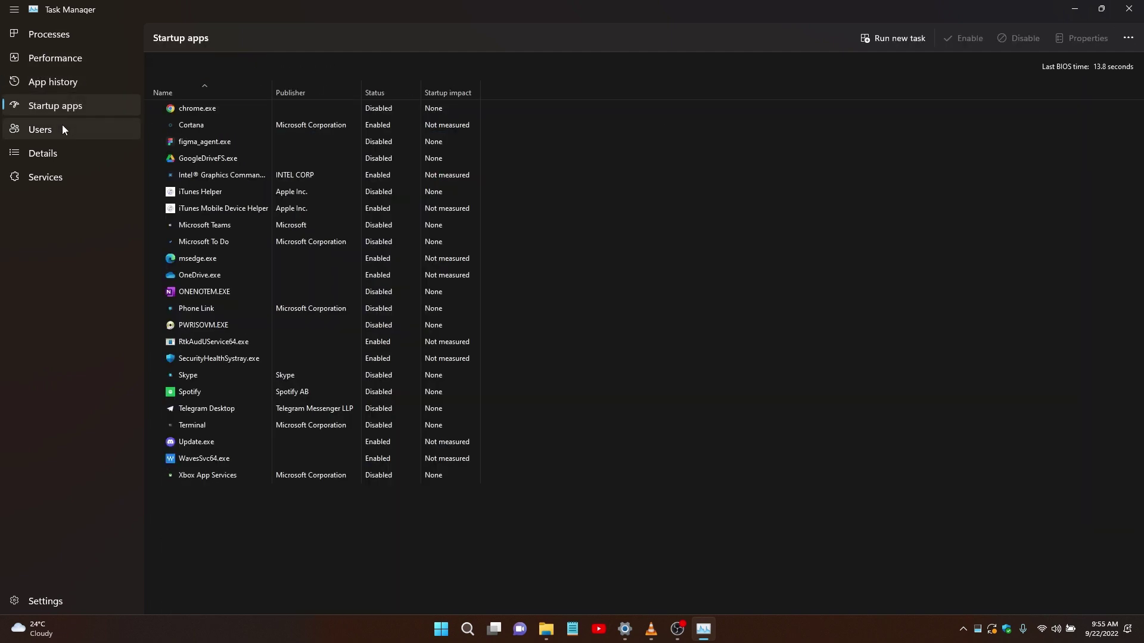
pyautogui.click(84, 39)
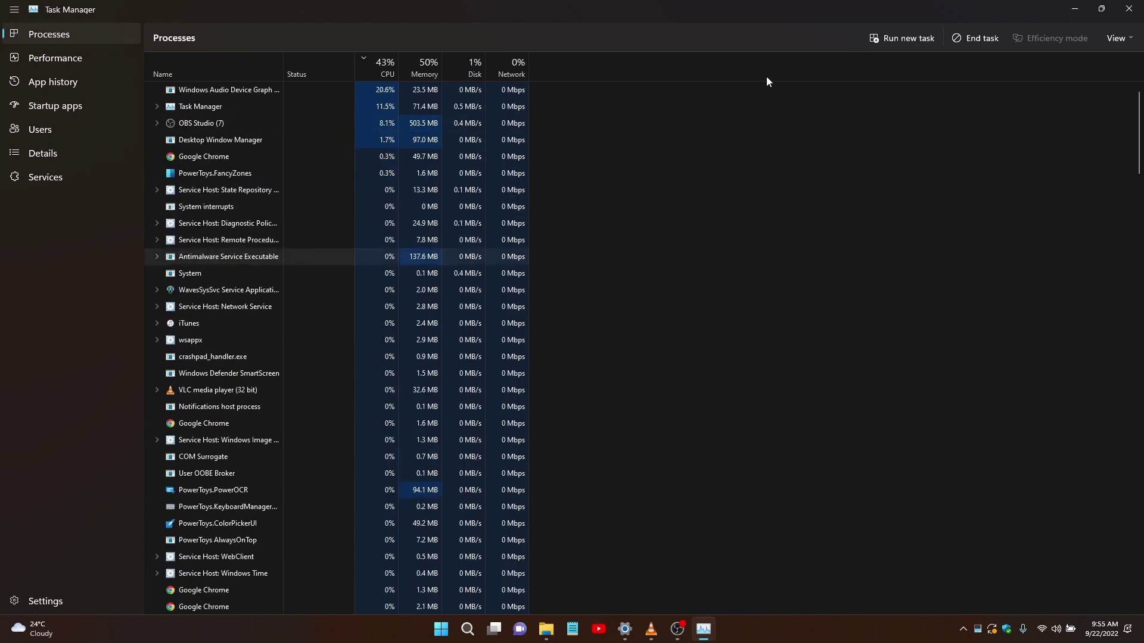
pyautogui.click(1138, 5)
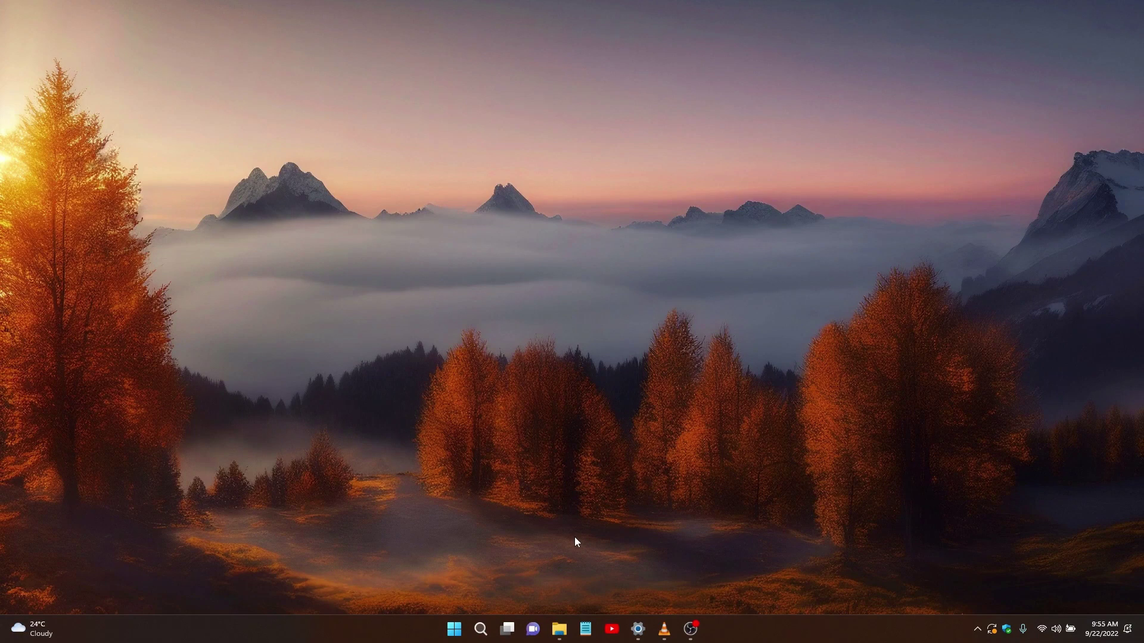
pyautogui.press('super')
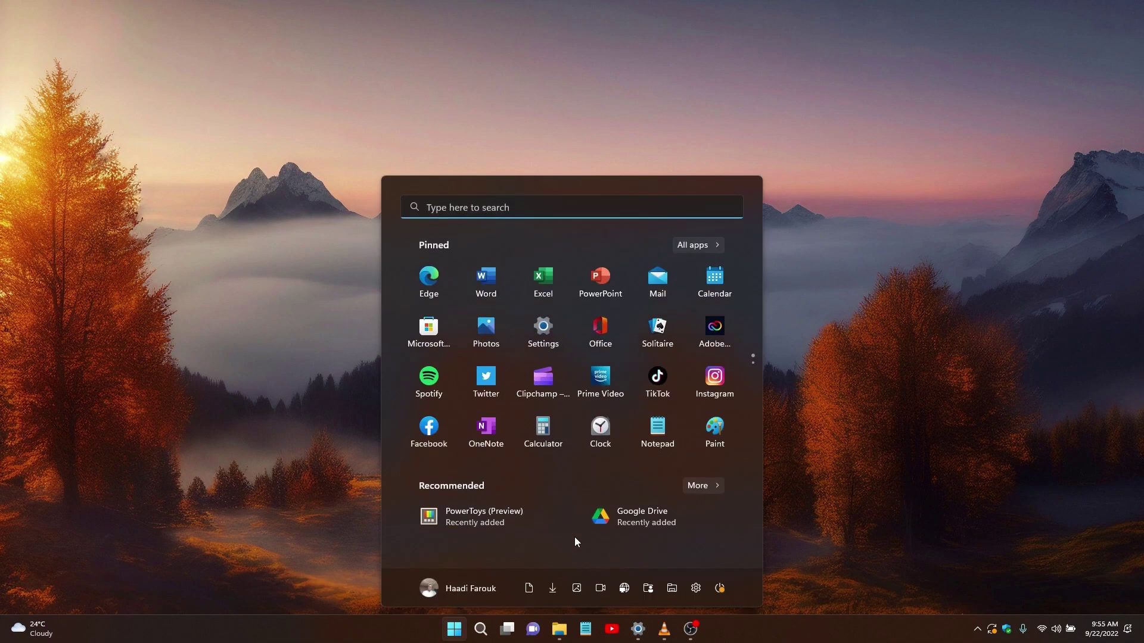
pyautogui.press('super+i')
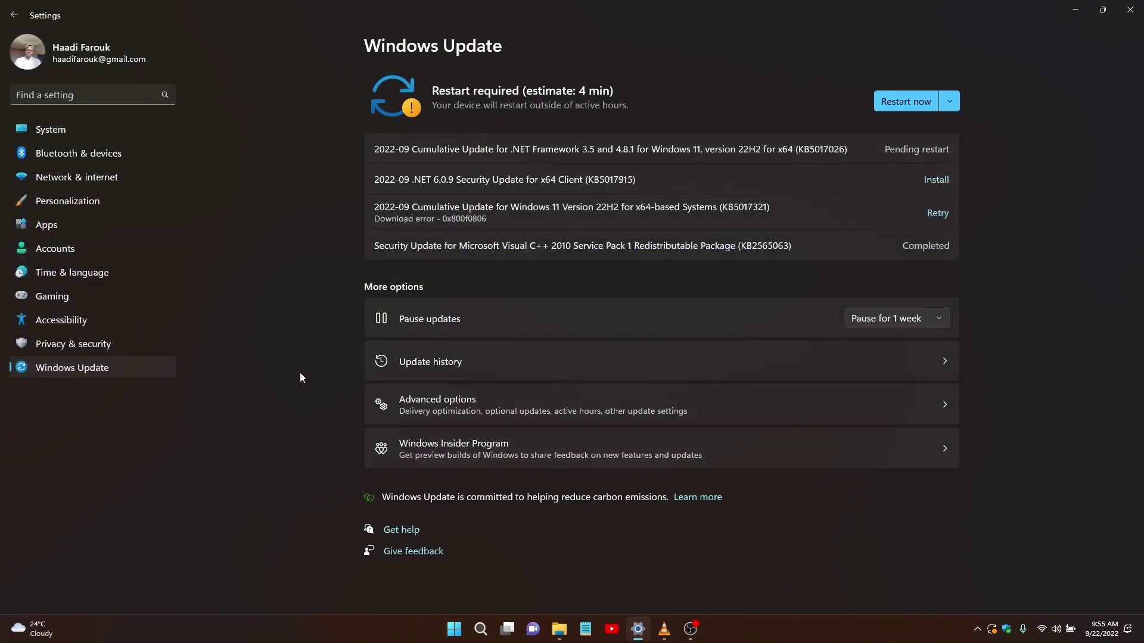
pyautogui.click(117, 200)
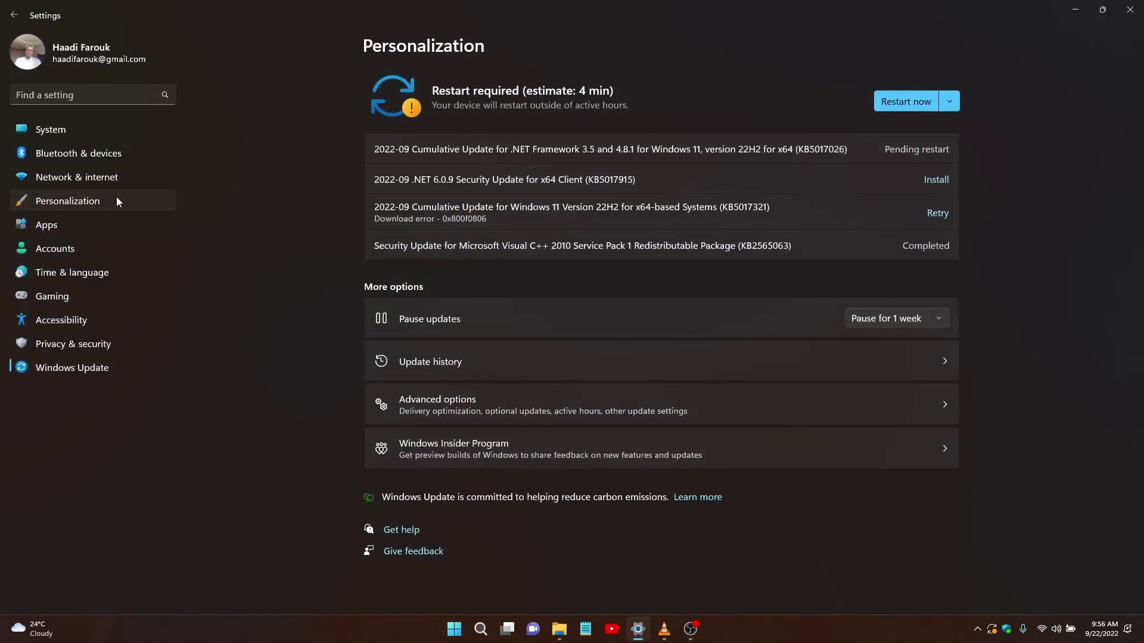
pyautogui.click(447, 460)
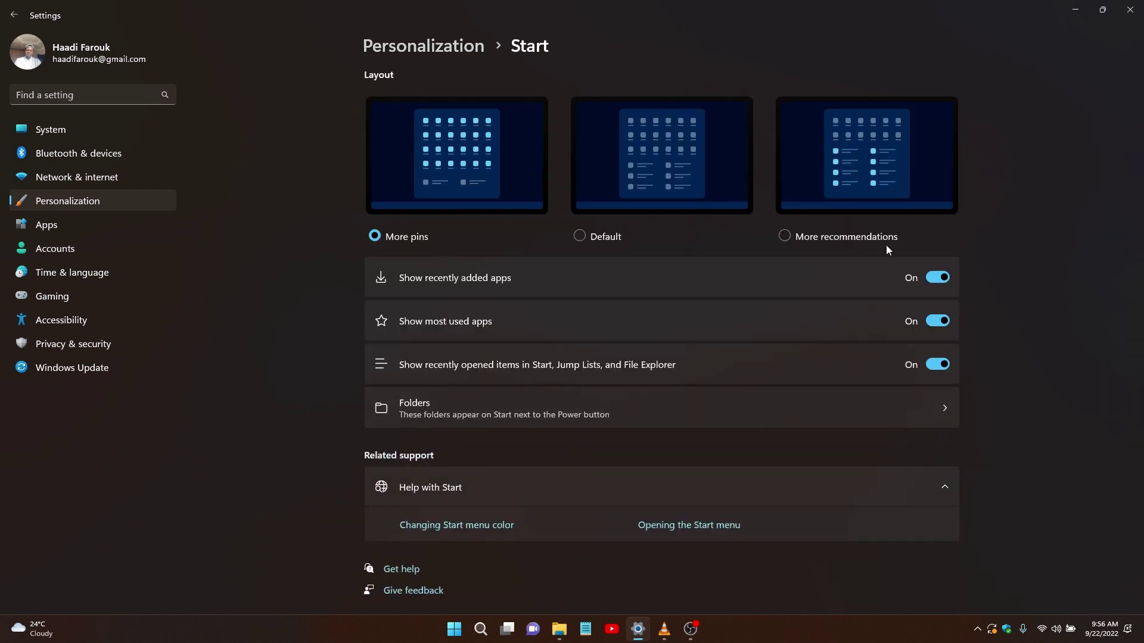
pyautogui.click(579, 236)
pyautogui.press('super')
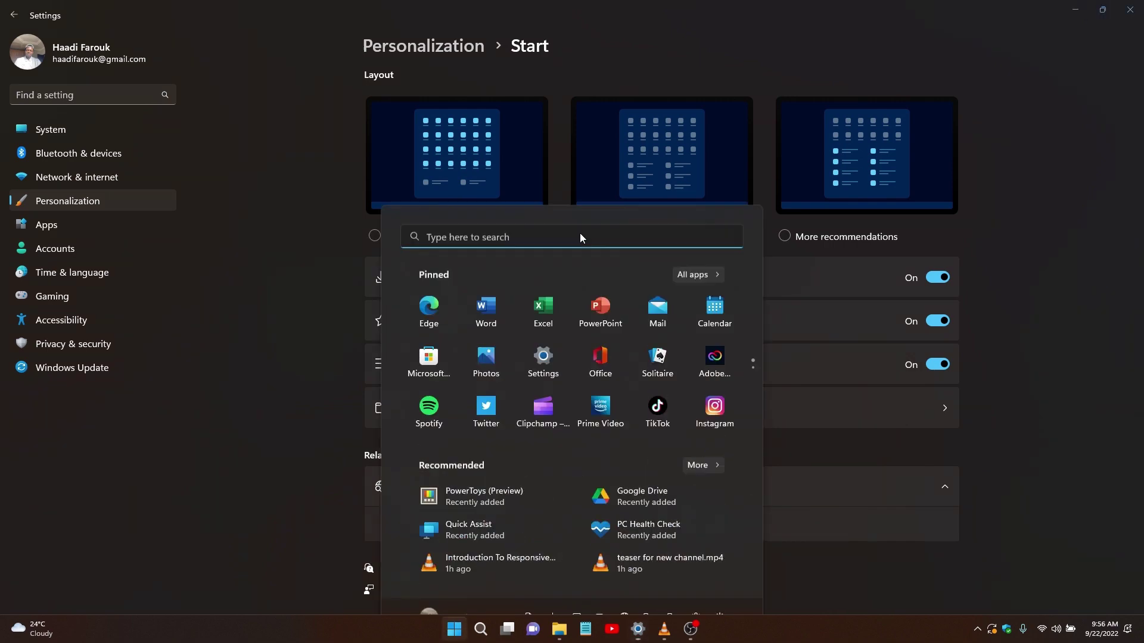
pyautogui.press('super')
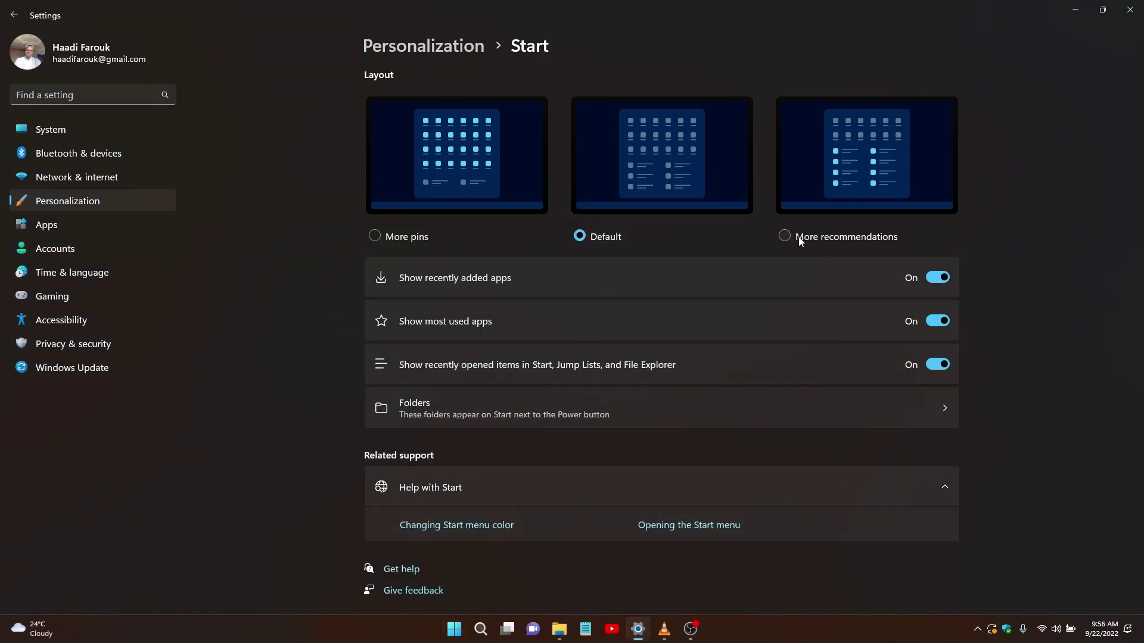
pyautogui.click(799, 237)
pyautogui.press('super')
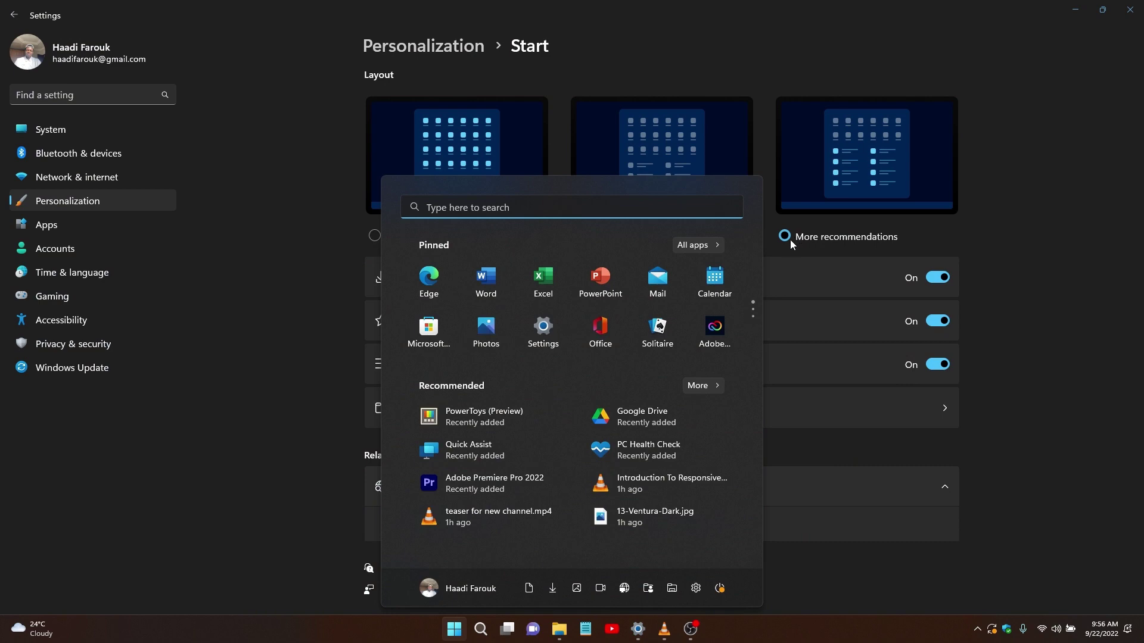
pyautogui.press('super')
pyautogui.click(425, 234)
pyautogui.press('super')
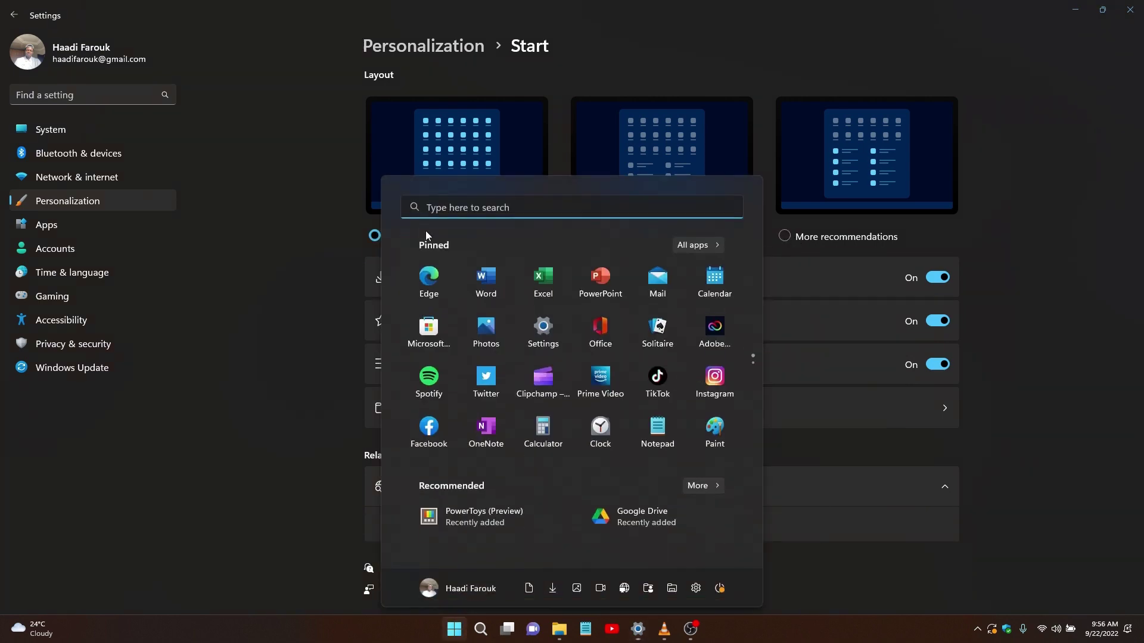
pyautogui.press('super')
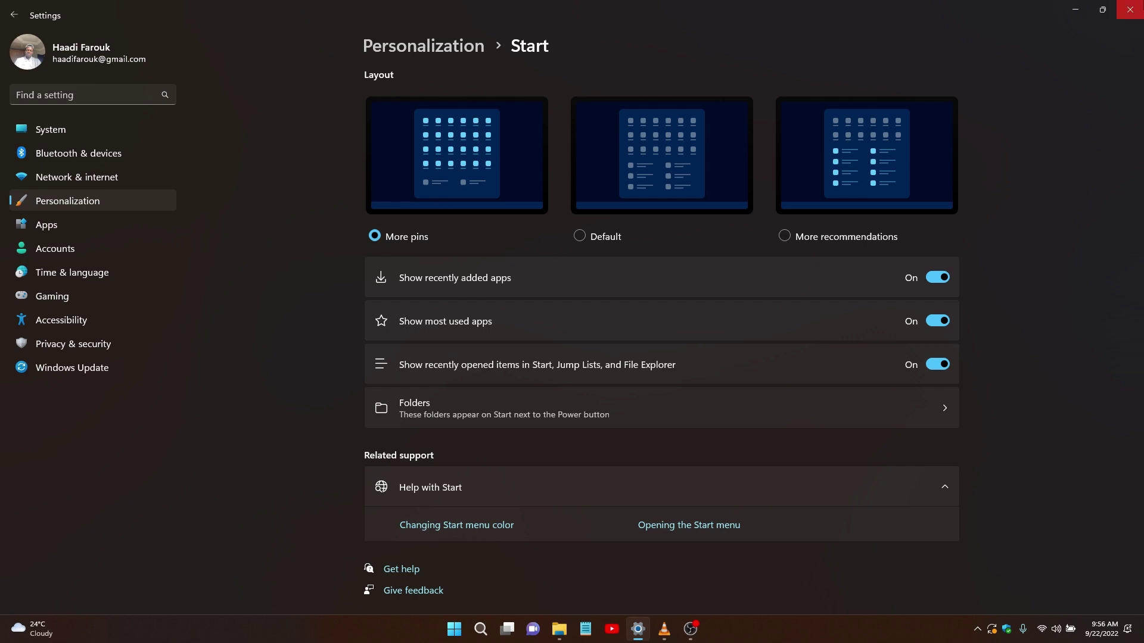
pyautogui.click(1129, 8)
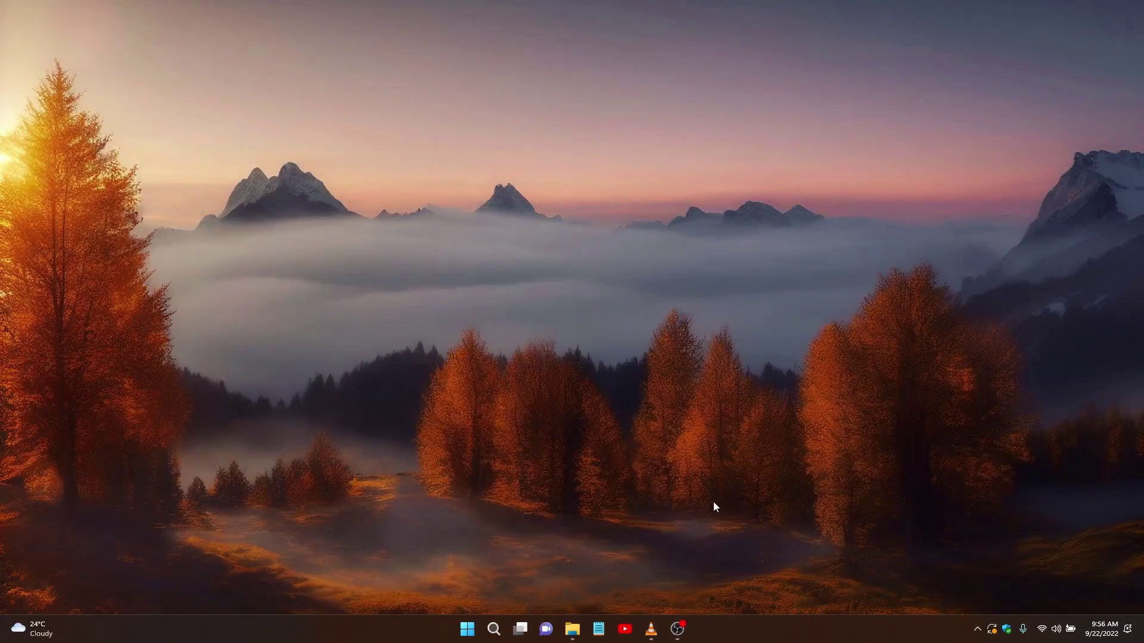